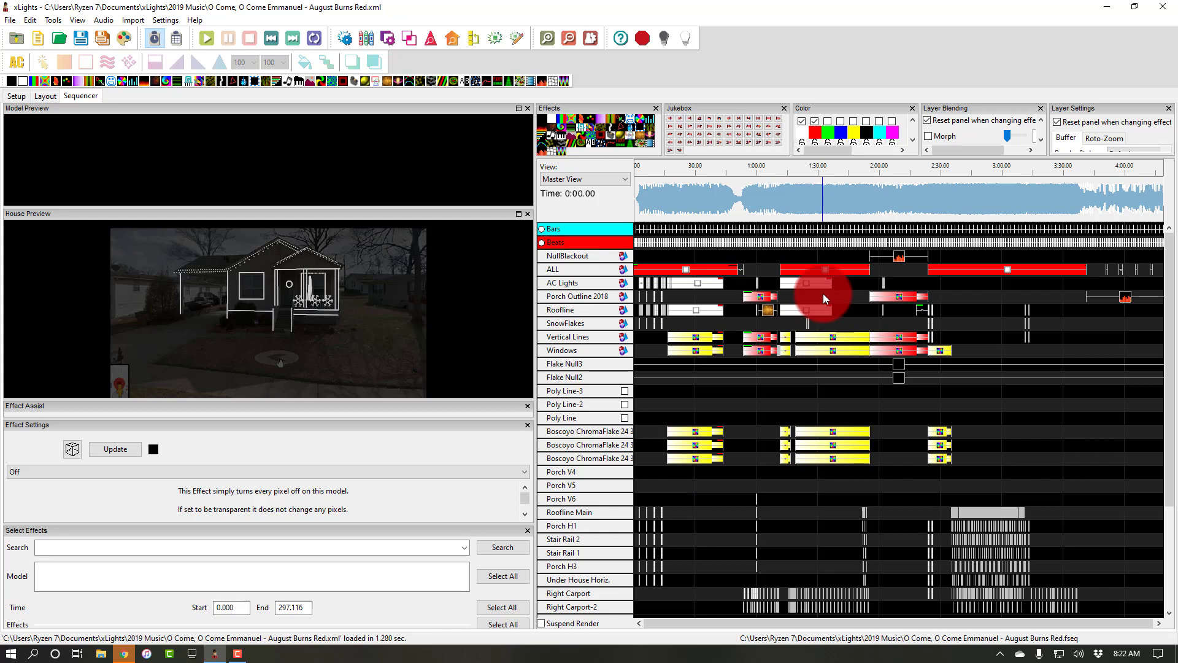
# Preview the opening section of the sequence in the house preview, playing from about 0:21 and stopping near 0:25
pyautogui.scroll(4, 757, 285)
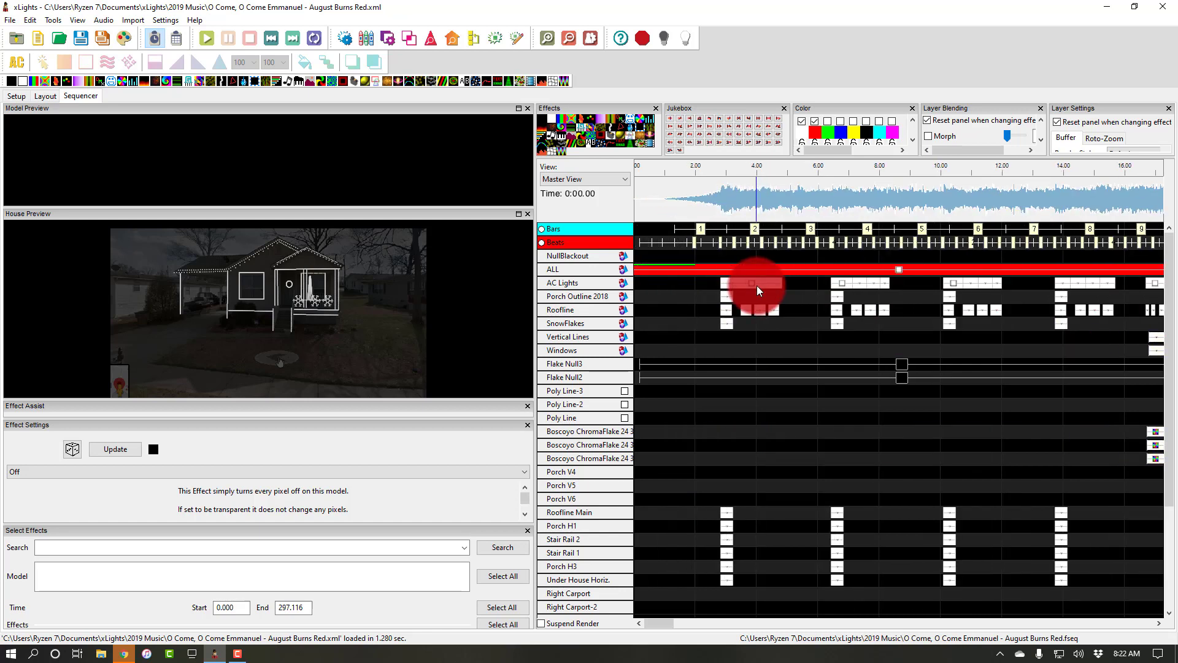
pyautogui.scroll(-3, 757, 285)
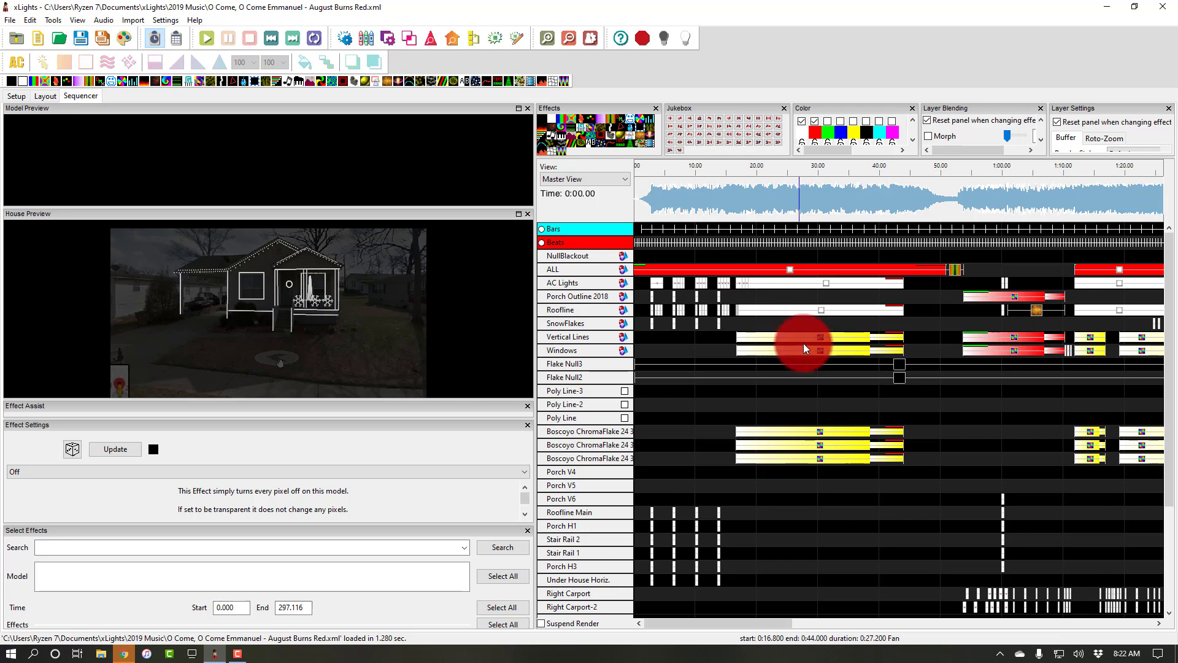
pyautogui.click(725, 171)
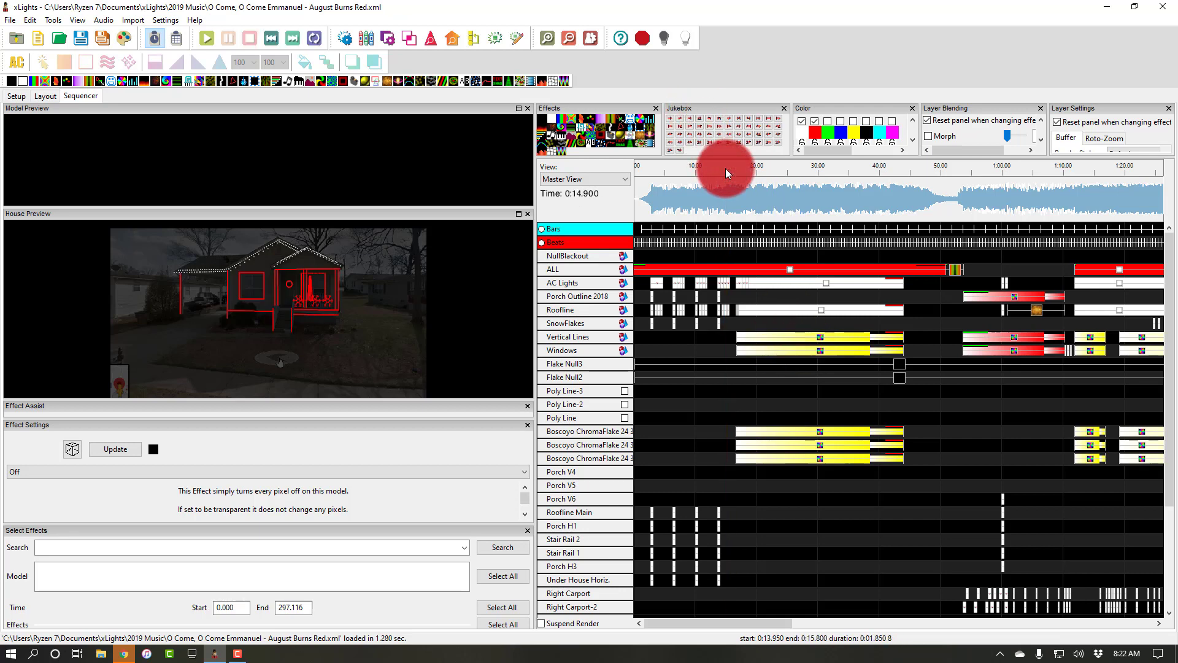
pyautogui.click(764, 170)
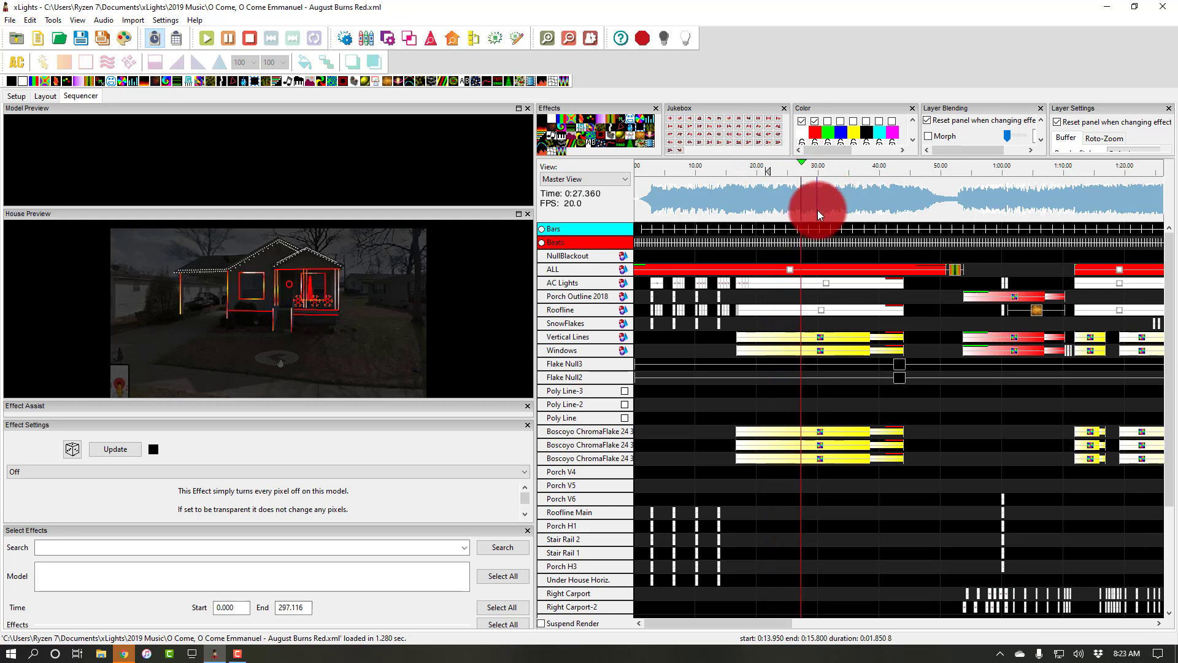
pyautogui.click(789, 197)
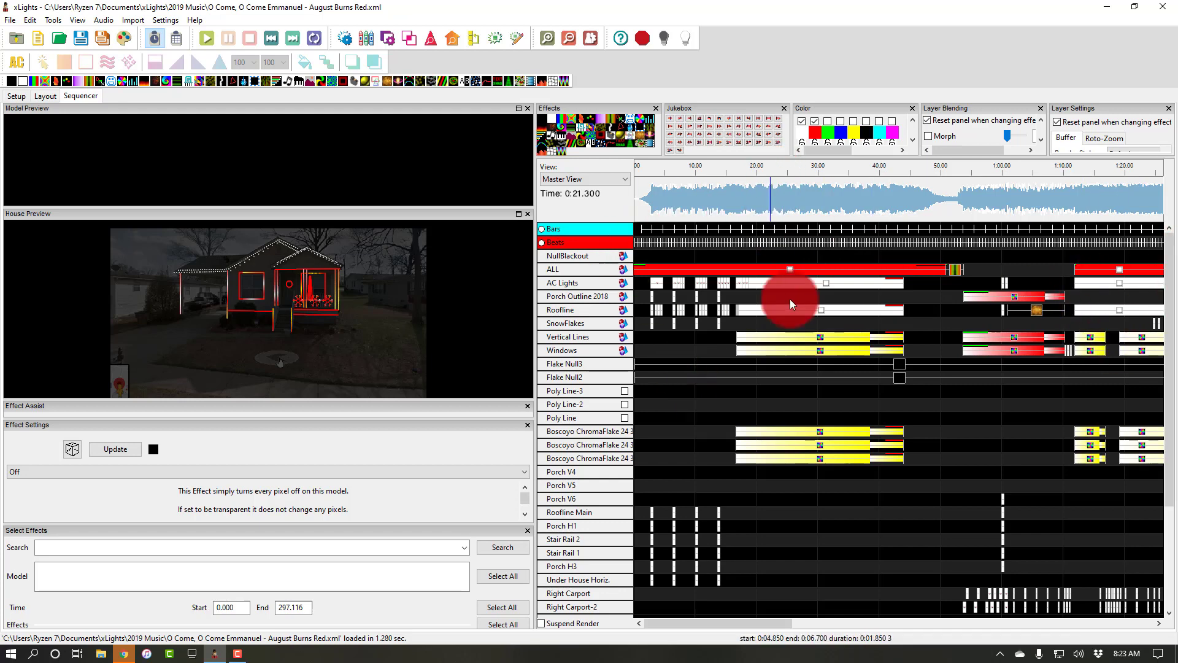
pyautogui.click(787, 165)
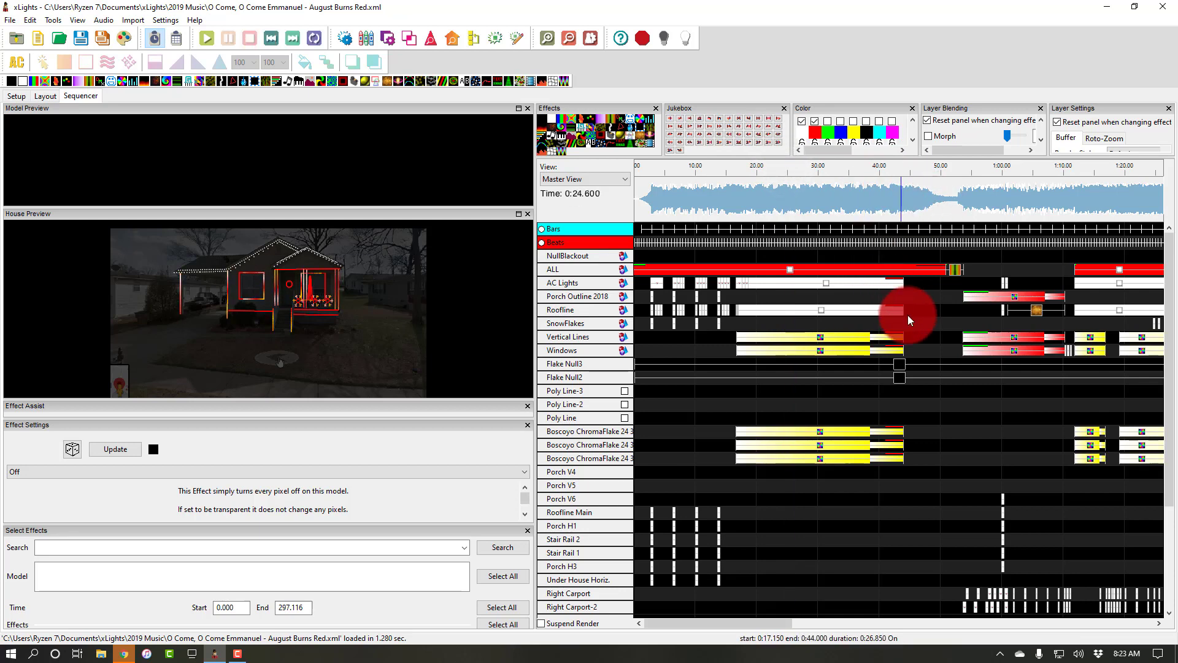
pyautogui.press('space')
# Examine the effects placed on the model rows from the middle through the end of the song
pyautogui.scroll(-1, 908, 315)
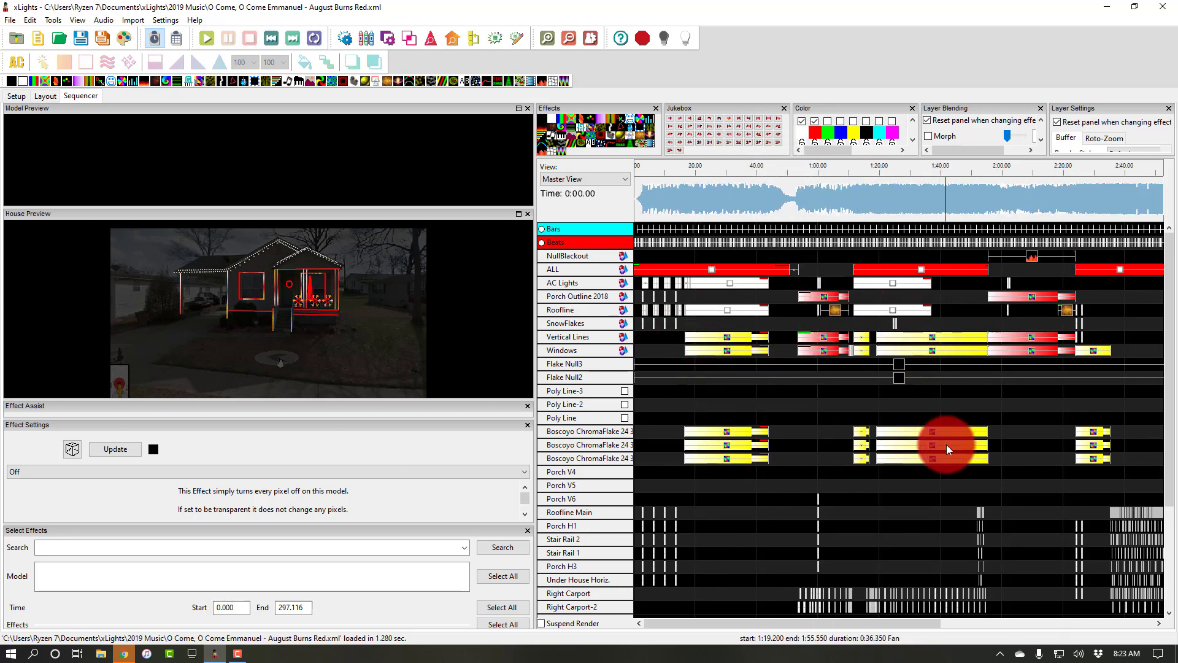
pyautogui.hscroll(5, 946, 444)
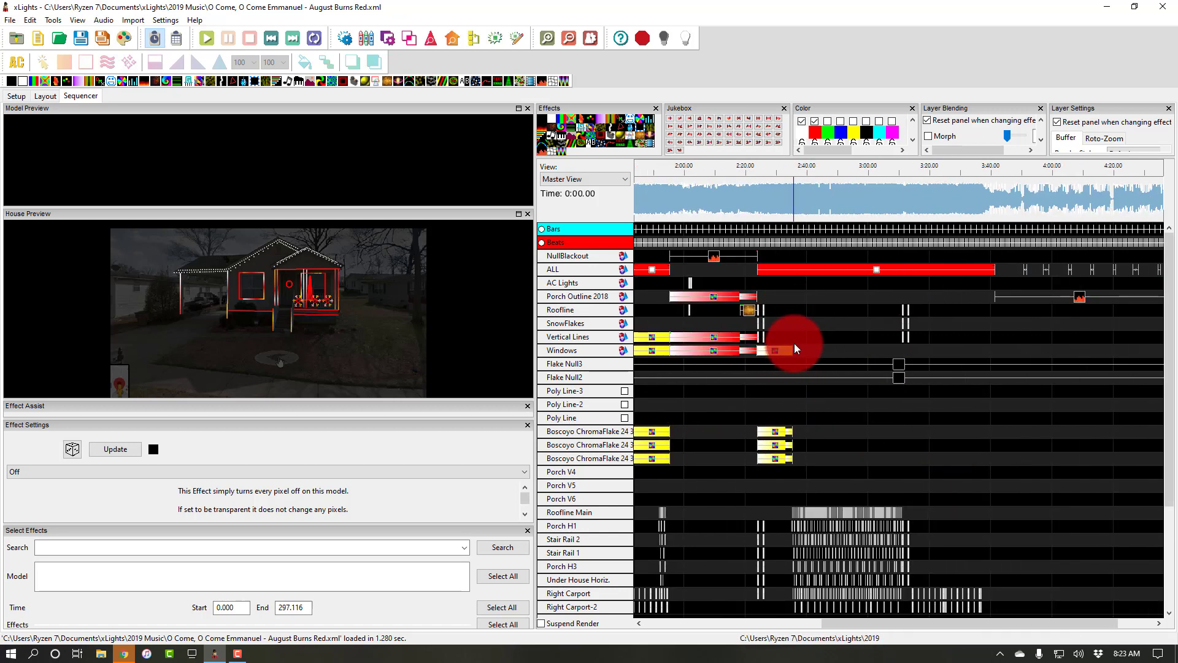
pyautogui.click(778, 350)
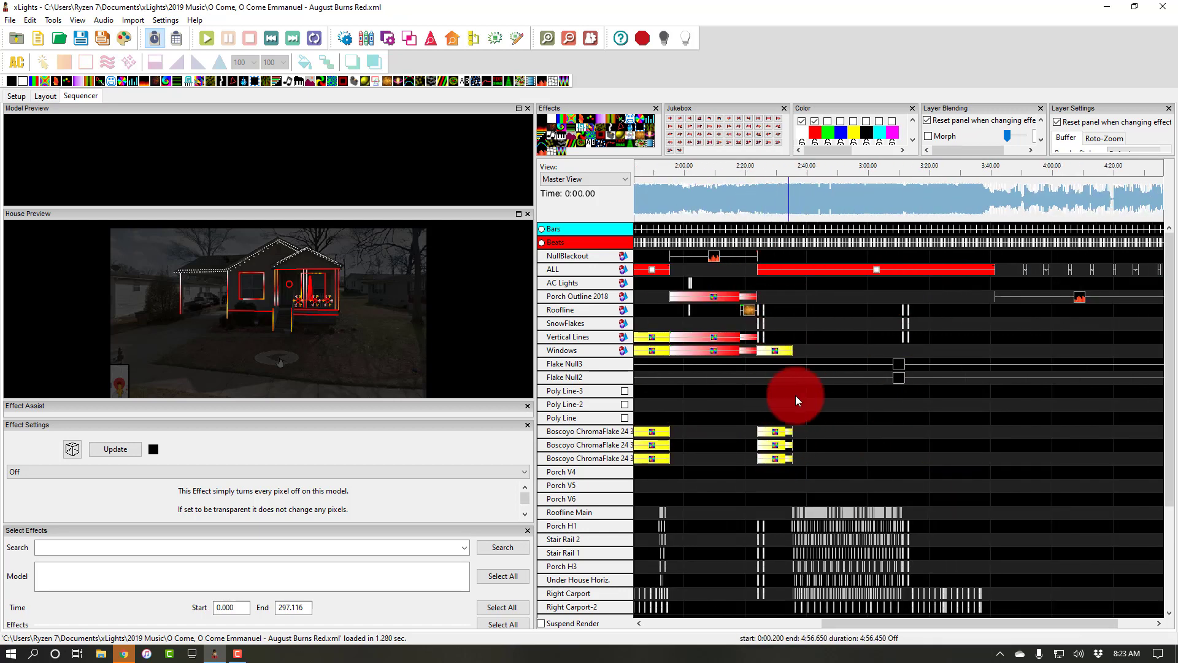
pyautogui.click(794, 426)
pyautogui.hscroll(1, 794, 426)
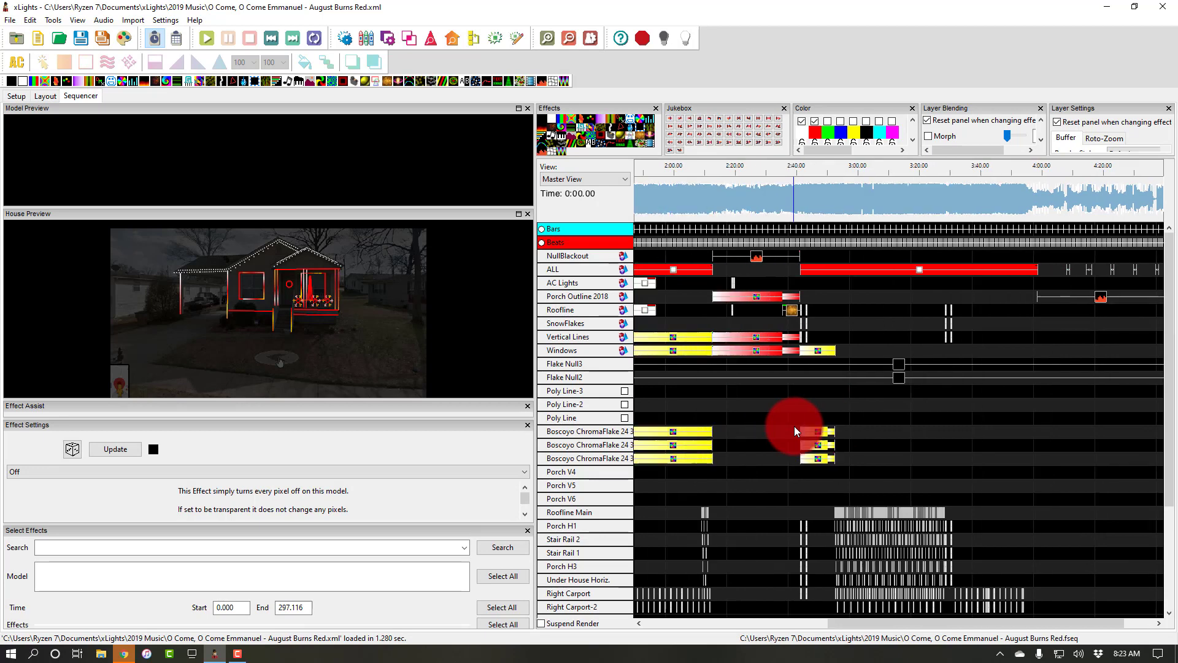
pyautogui.click(801, 350)
pyautogui.click(1145, 310)
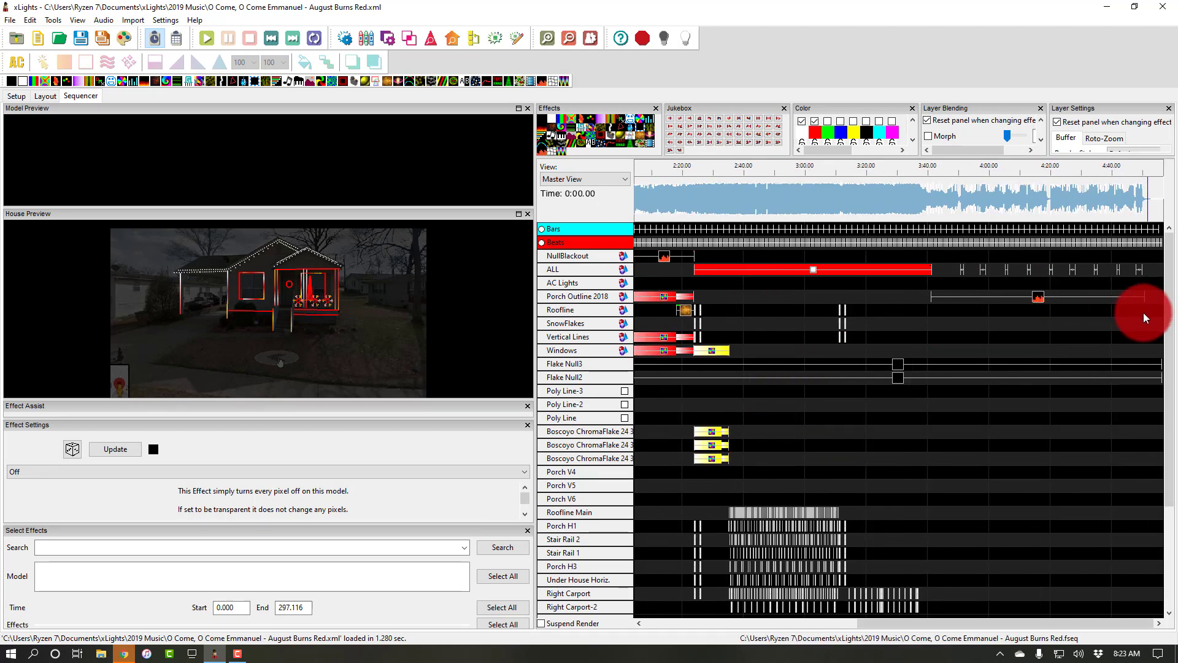
# Play the closing section from about 3:38 and again from about 3:35 to check the lights in the house preview
pyautogui.click(1003, 167)
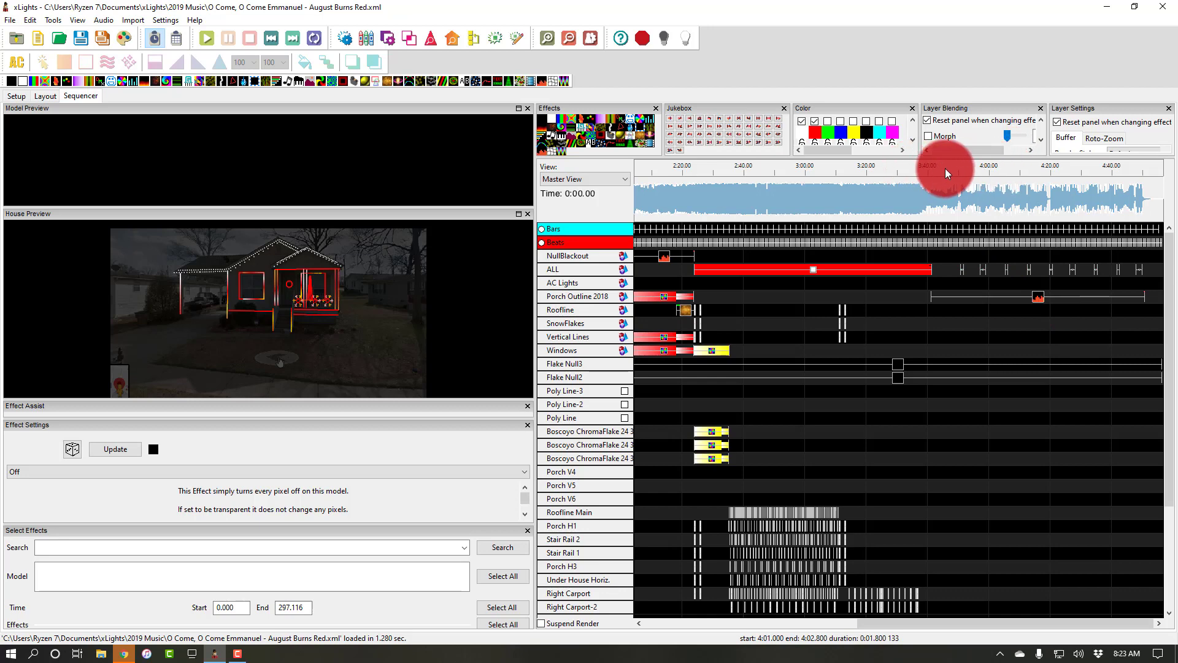
pyautogui.moveTo(994, 166); pyautogui.dragTo(1104, 173)
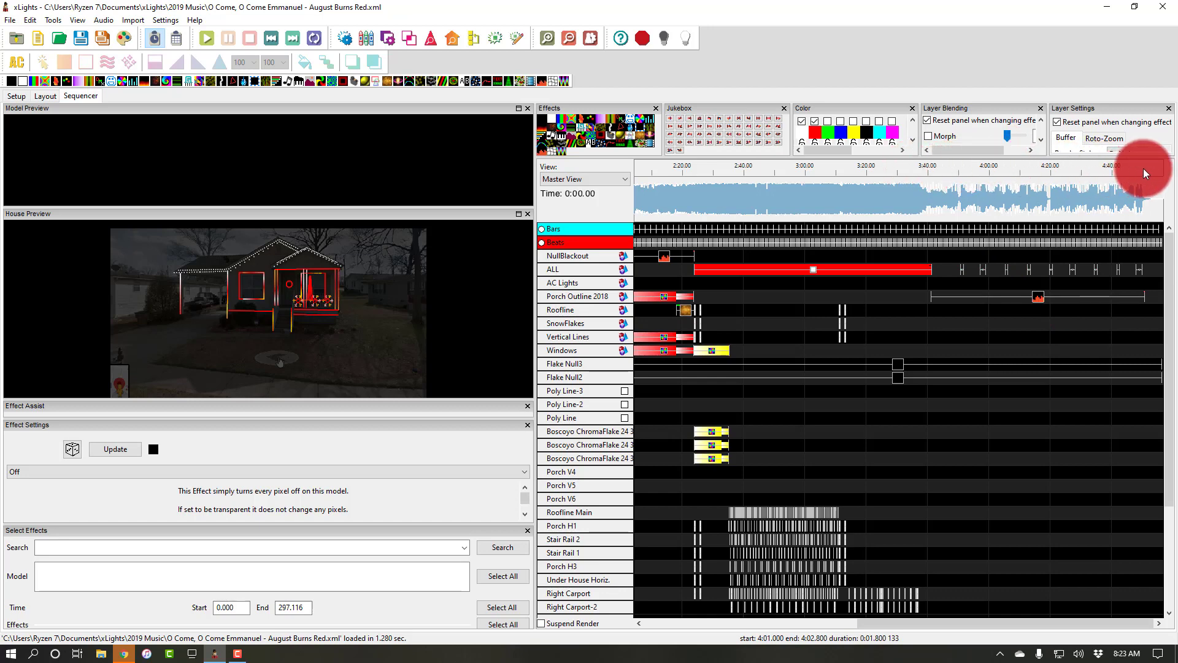
pyautogui.moveTo(1018, 175); pyautogui.dragTo(1025, 281)
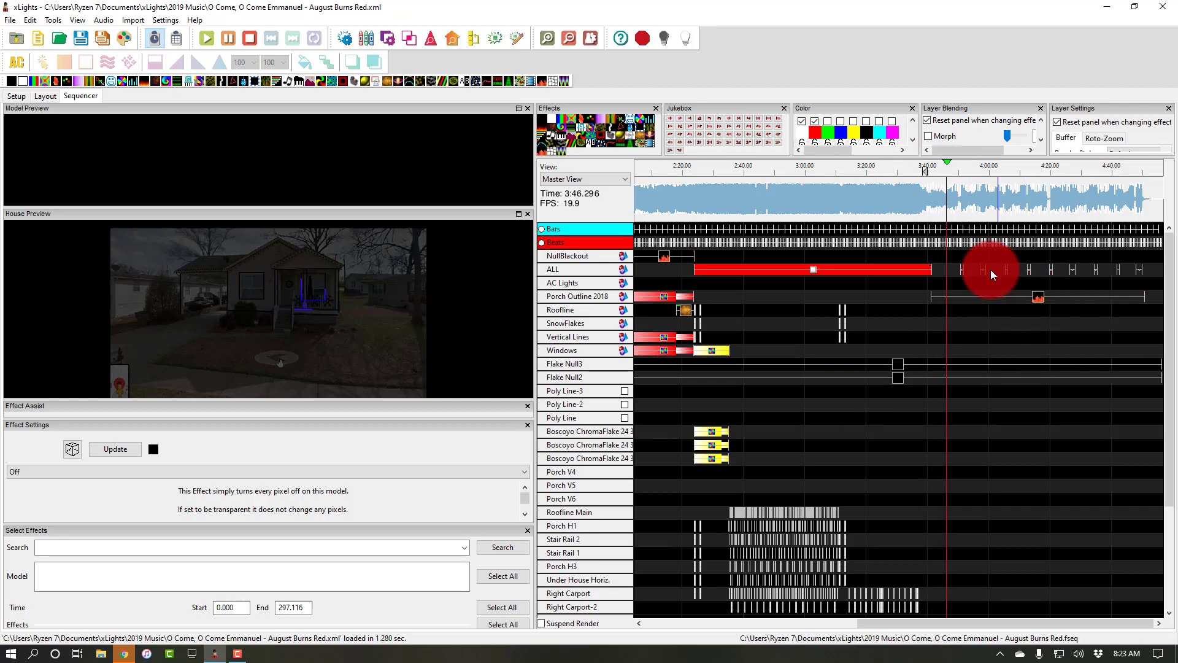
pyautogui.press('space')
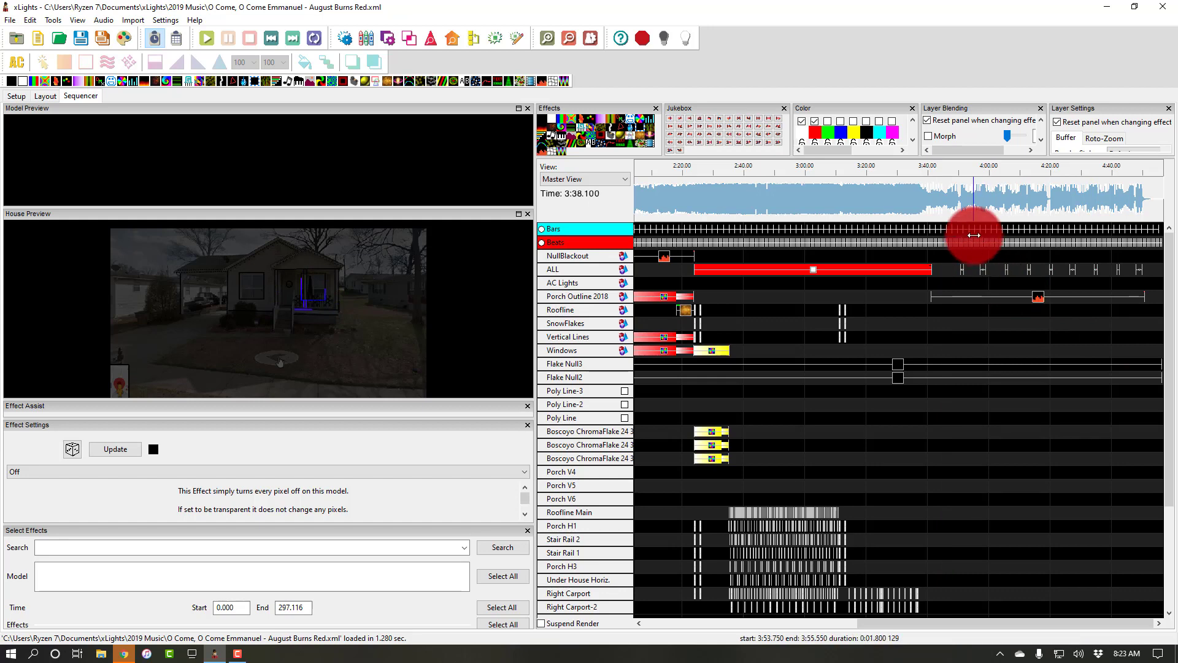
pyautogui.click(914, 165)
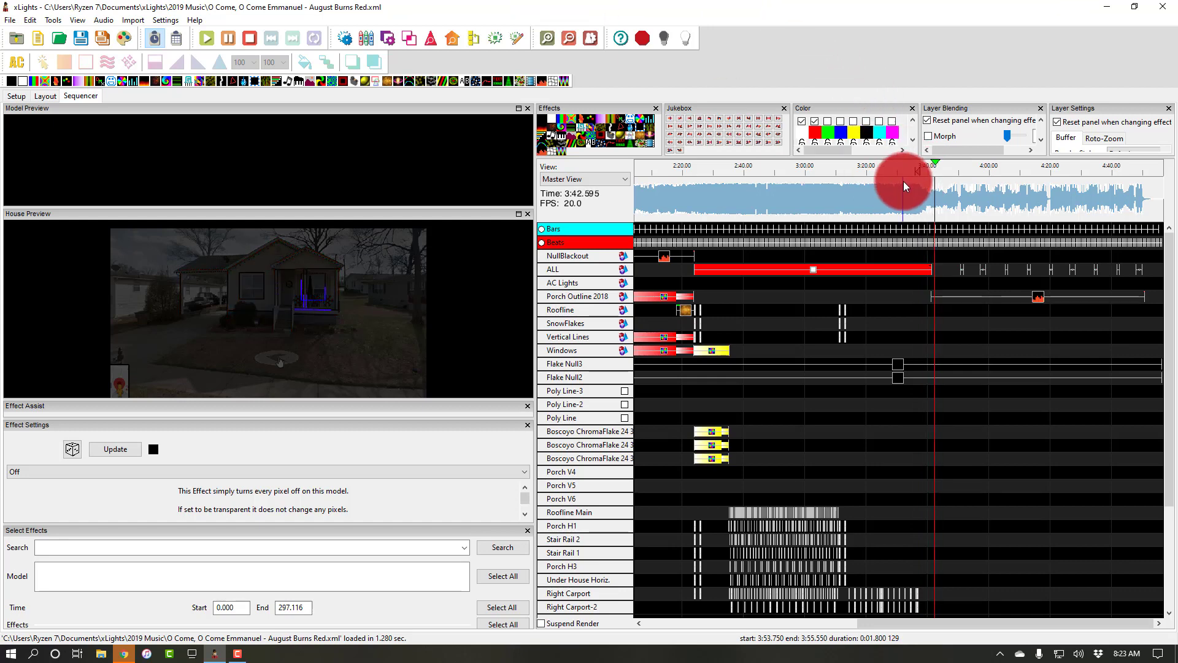
pyautogui.press('space')
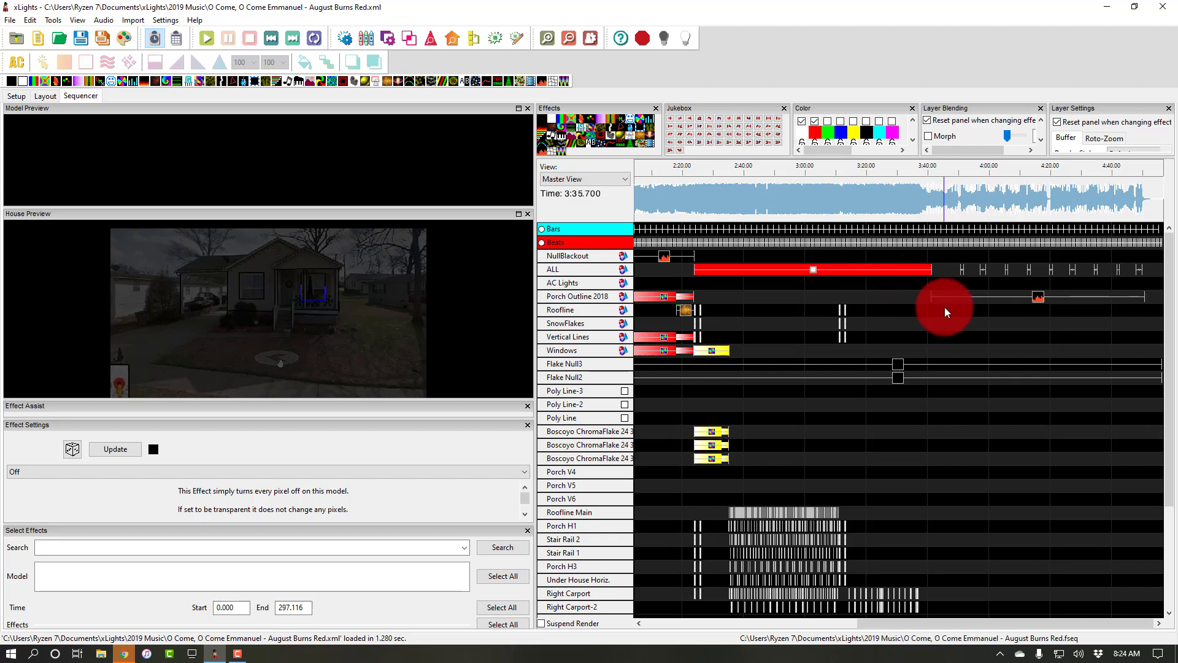
# Return to the beginning of the timeline and preview playback from about 0:23, 1:20 and 1:01
pyautogui.press('Home')
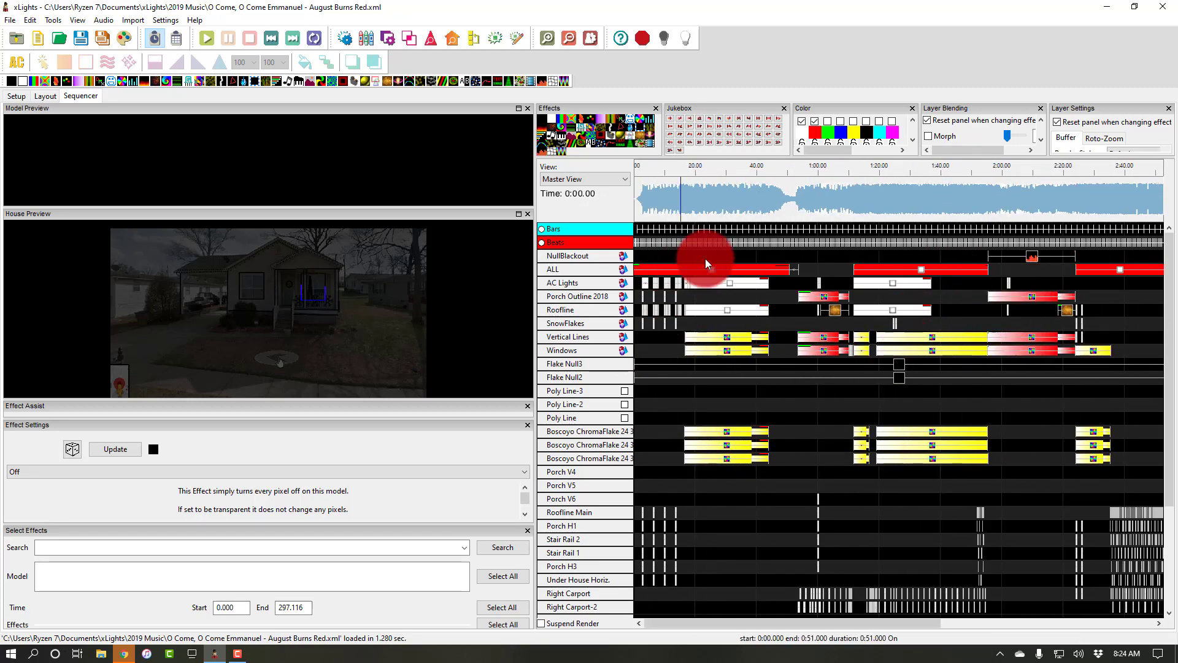
pyautogui.click(716, 175)
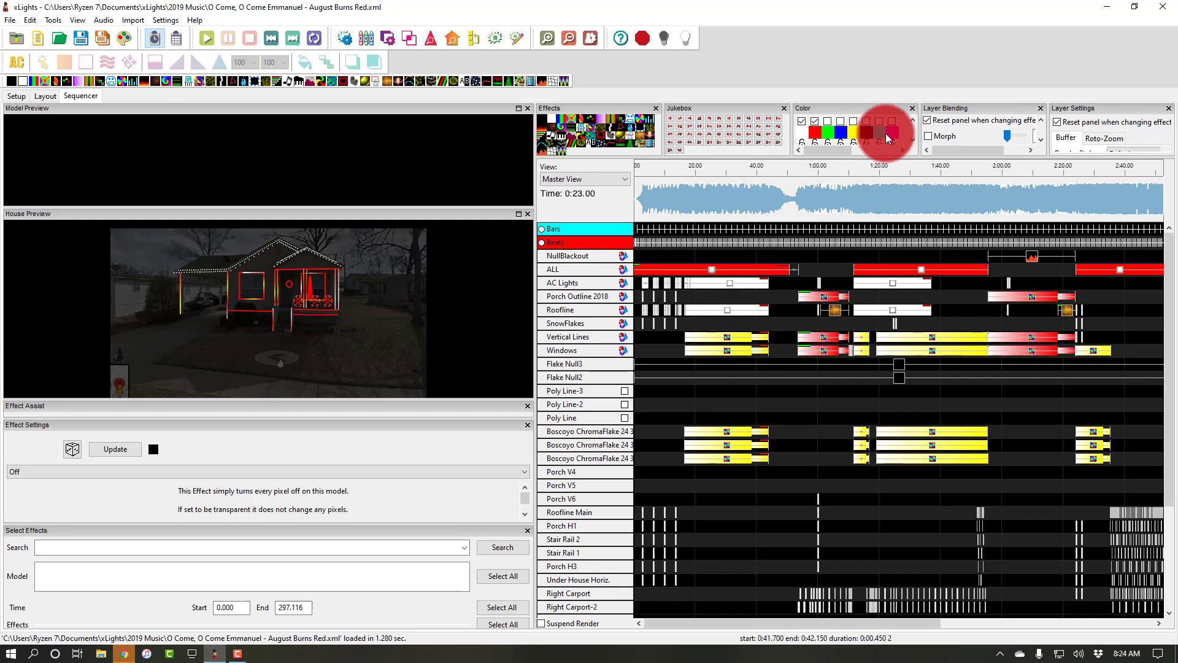
pyautogui.click(881, 167)
pyautogui.press('space')
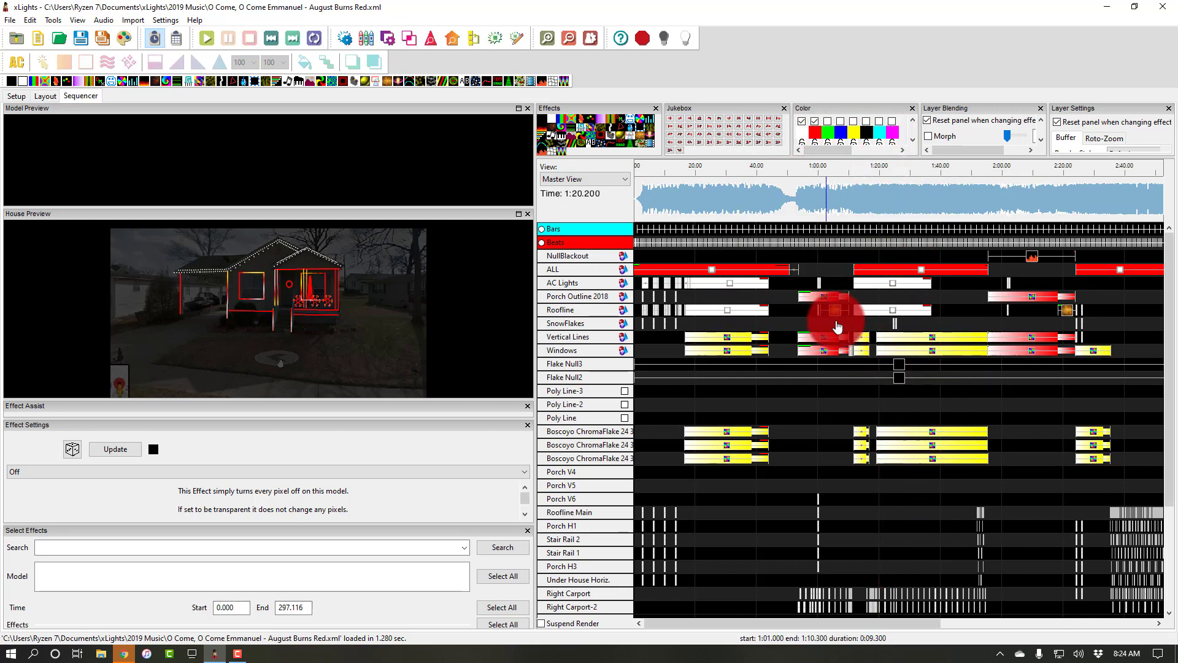
pyautogui.click(822, 175)
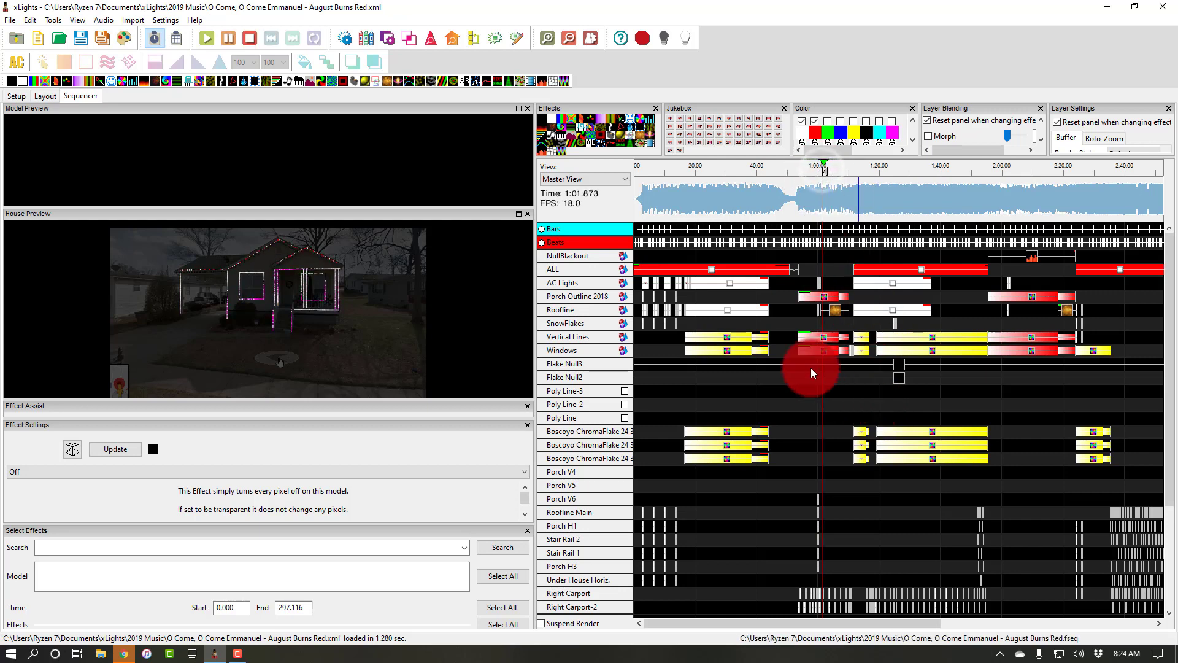
pyautogui.press('space')
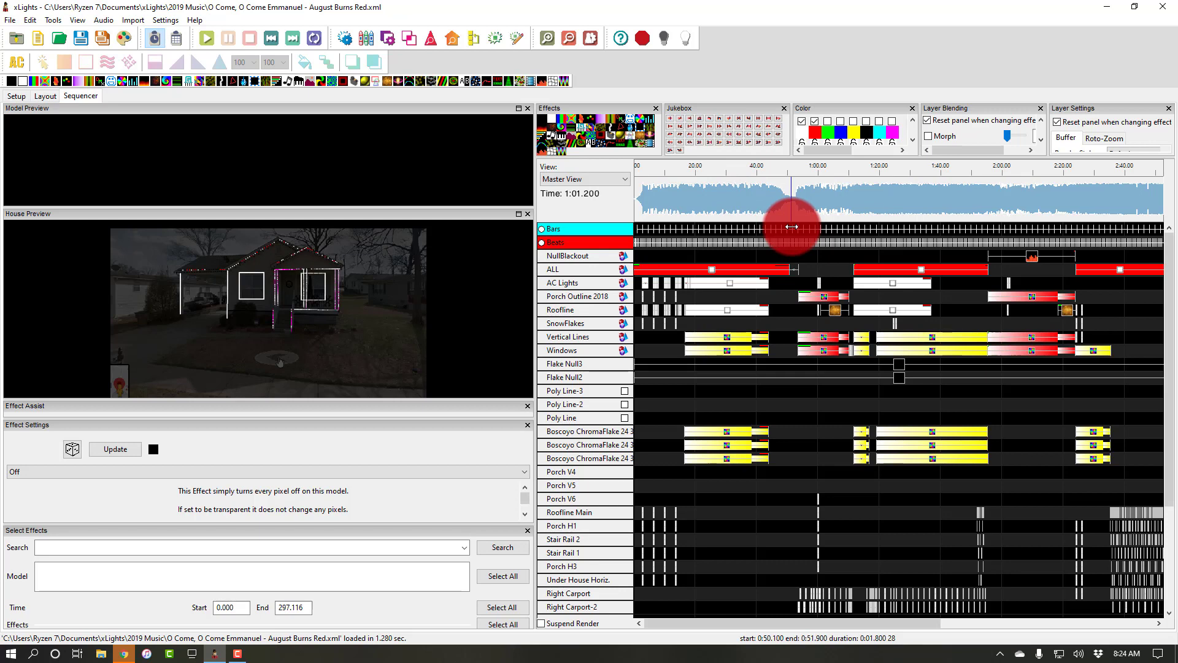
# Show the Bars and Beats timing marks across the lower model rows and turn them off again
pyautogui.scroll(-5, 838, 482)
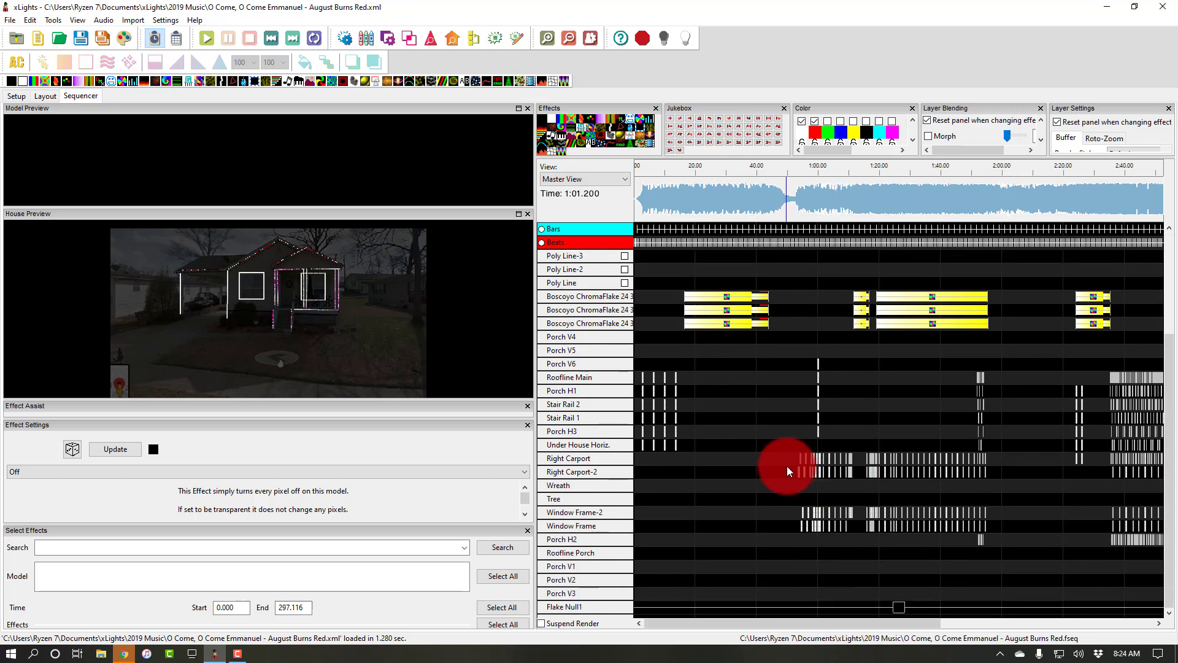
pyautogui.scroll(2, 786, 466)
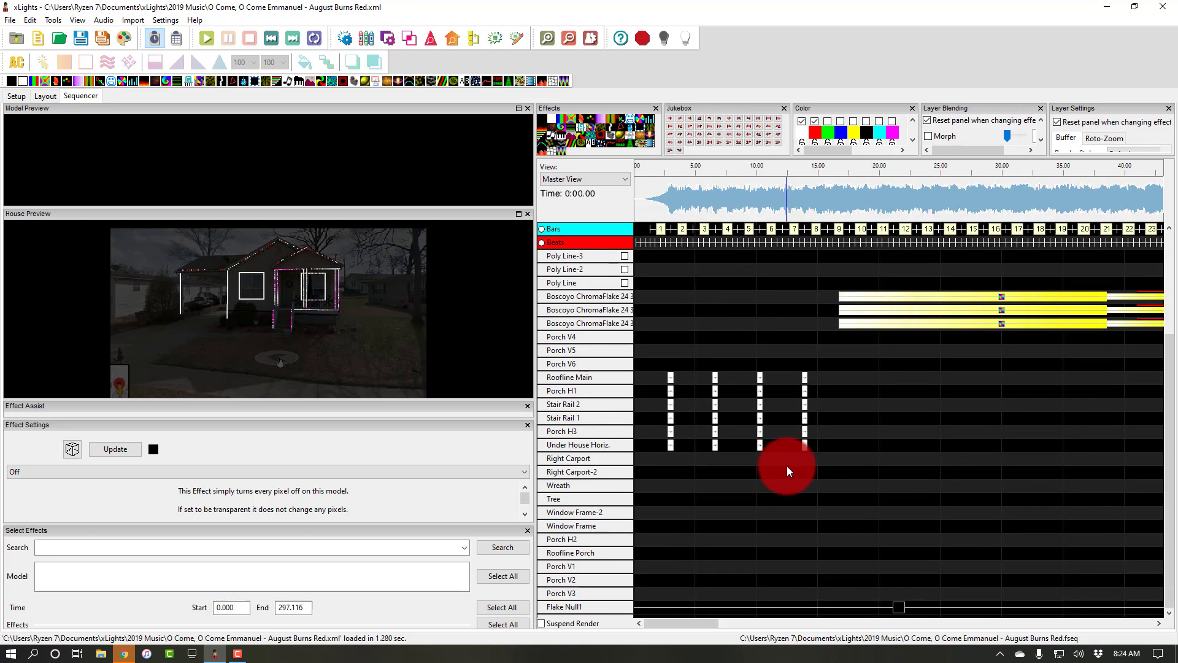
pyautogui.scroll(-1, 786, 466)
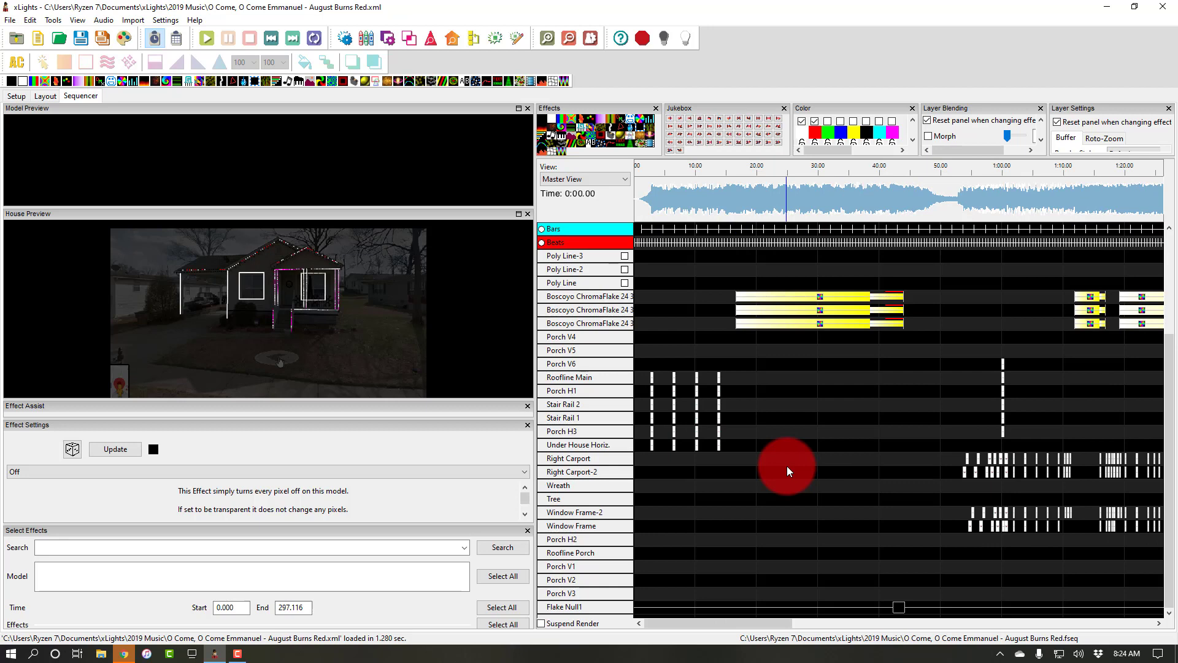
pyautogui.click(545, 243)
pyautogui.click(545, 246)
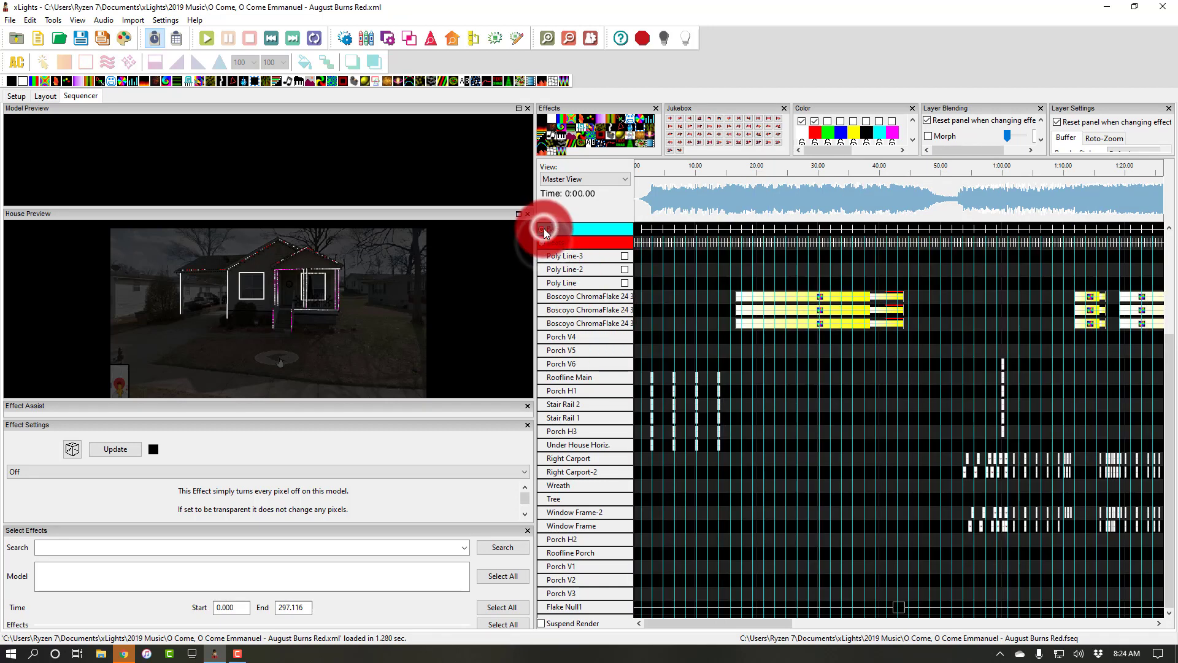
pyautogui.click(546, 248)
pyautogui.click(538, 230)
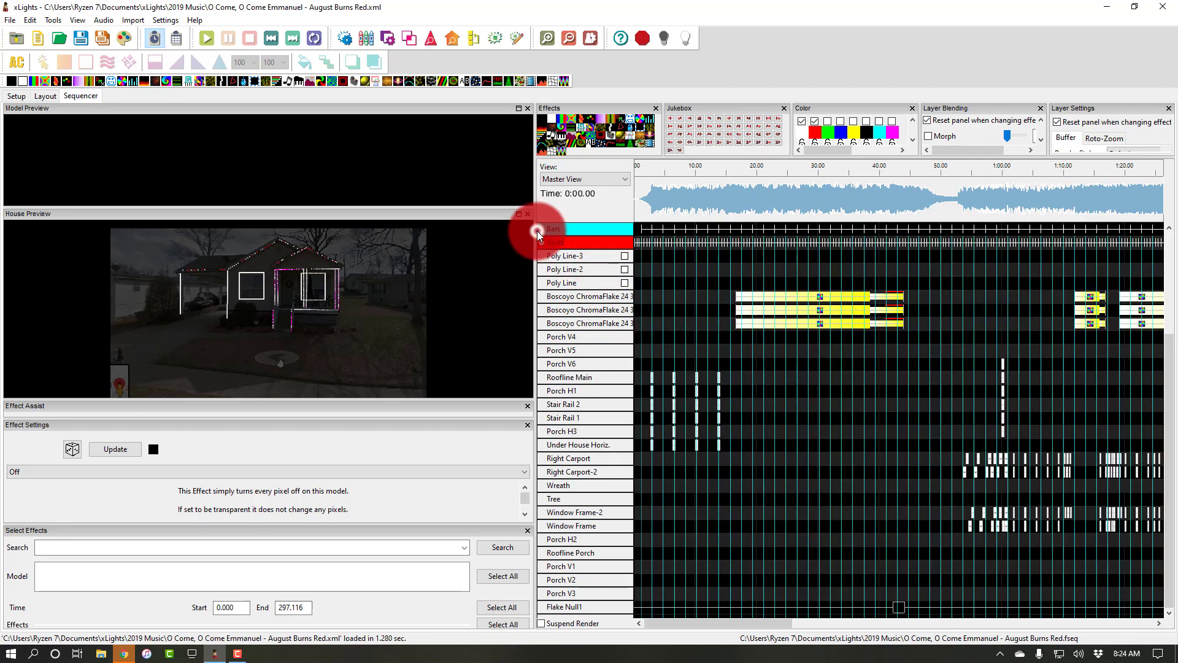
pyautogui.click(541, 245)
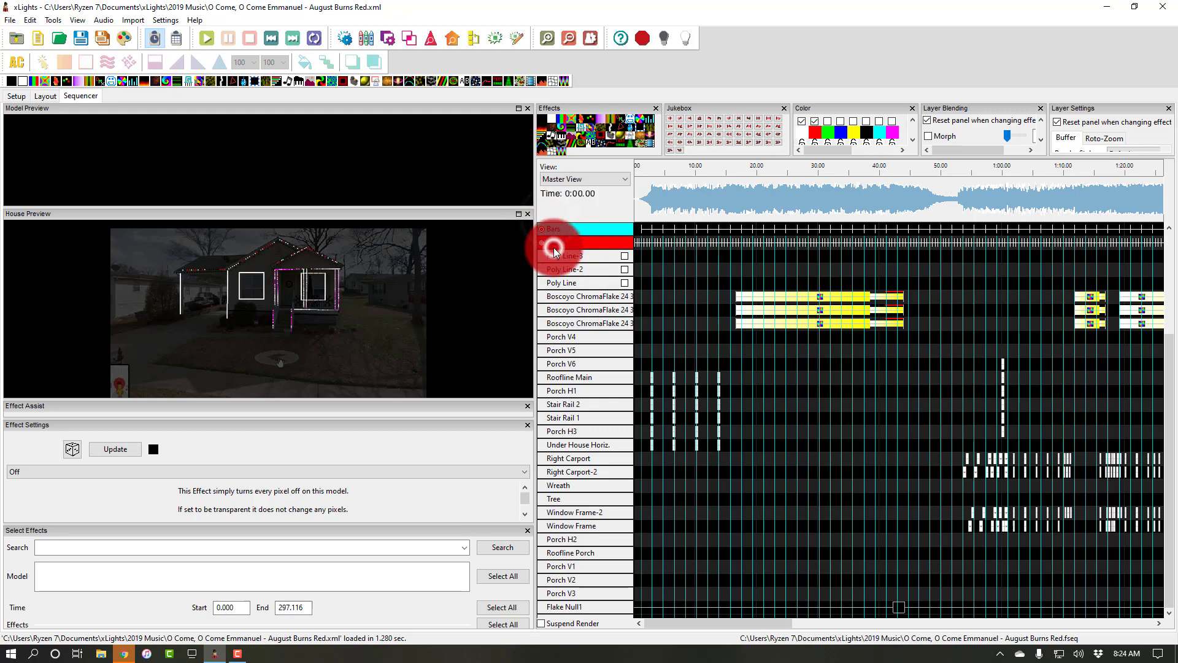
pyautogui.click(540, 245)
pyautogui.click(539, 245)
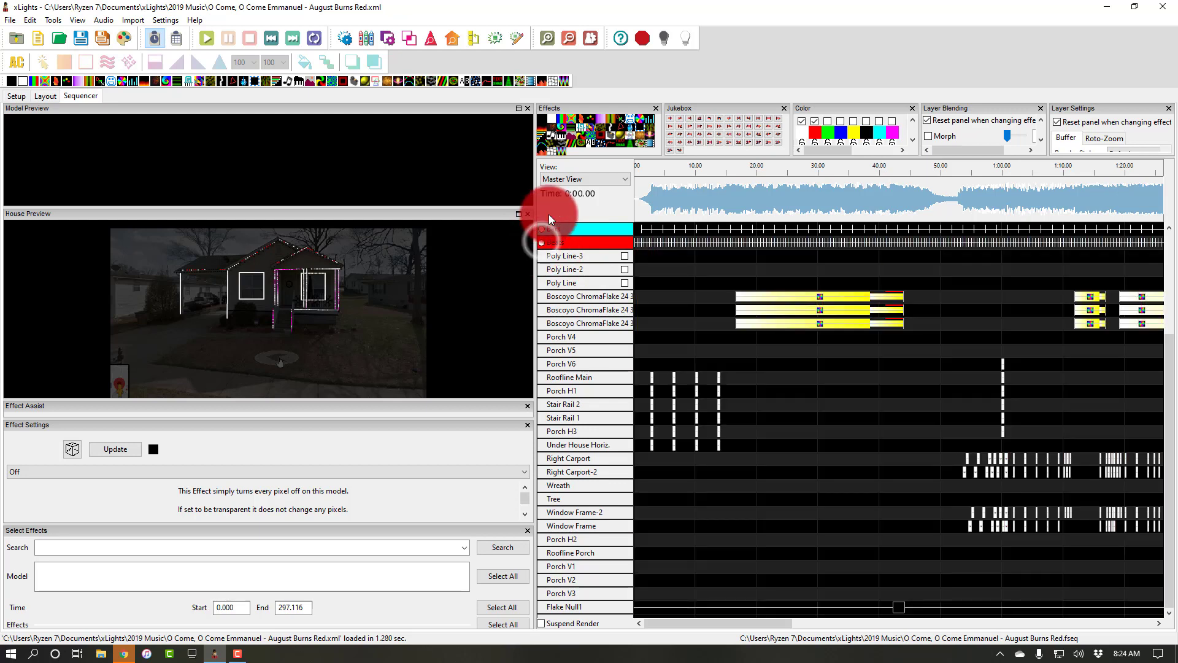
# Examine the bars and beats in the song's opening seconds up close and check the audio playback speed and volume options
pyautogui.click(898, 401)
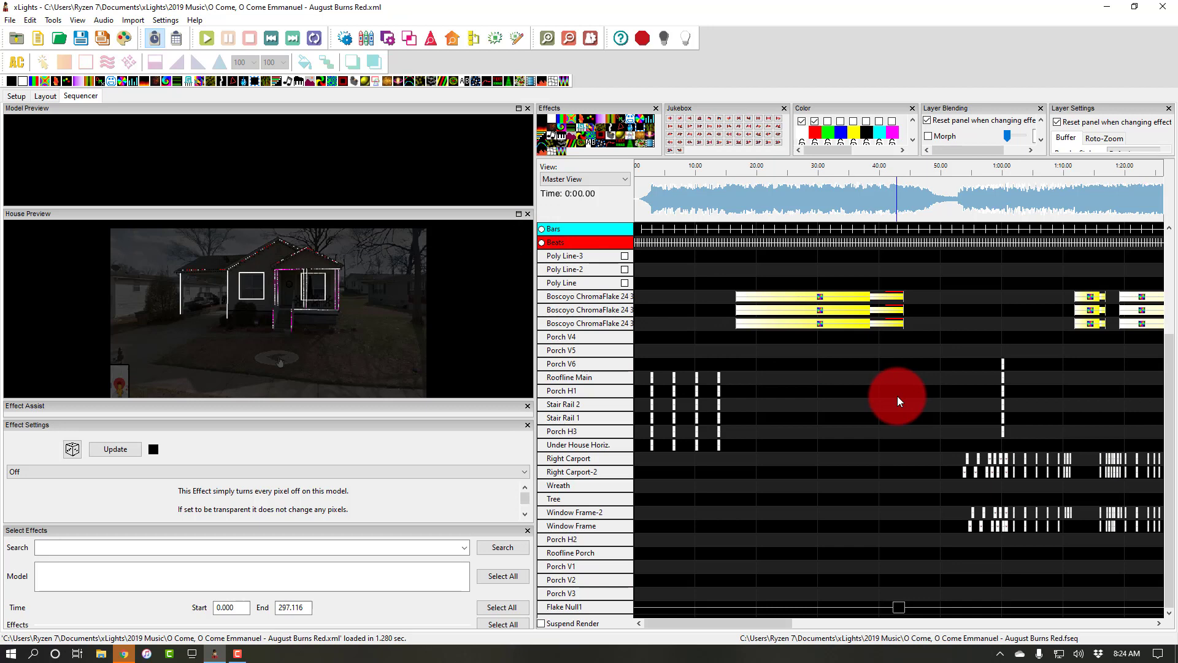
pyautogui.scroll(-2, 897, 396)
pyautogui.click(942, 203)
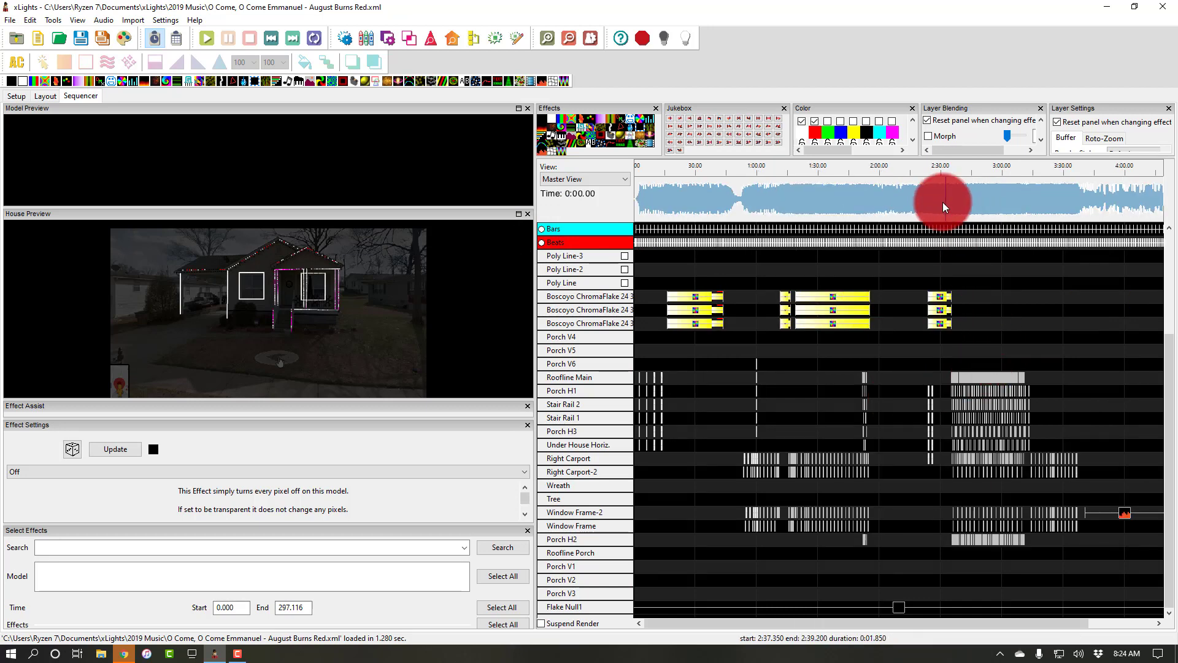
pyautogui.click(1051, 339)
pyautogui.scroll(5, 1052, 339)
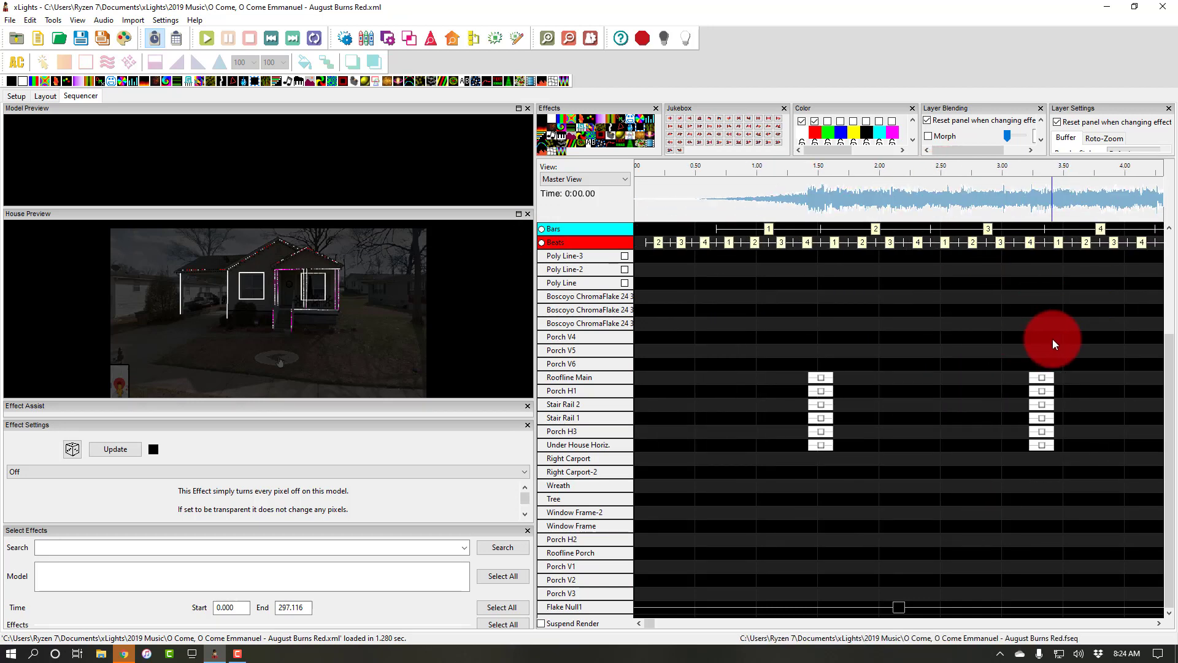
pyautogui.scroll(-2, 1051, 338)
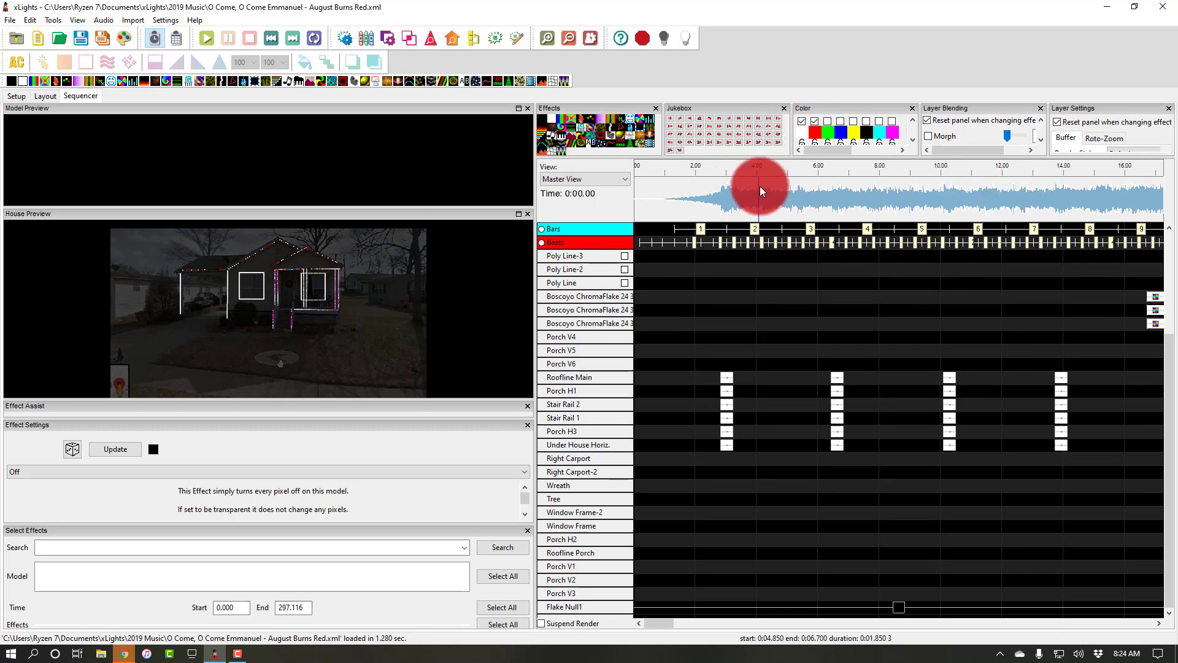
pyautogui.click(105, 21)
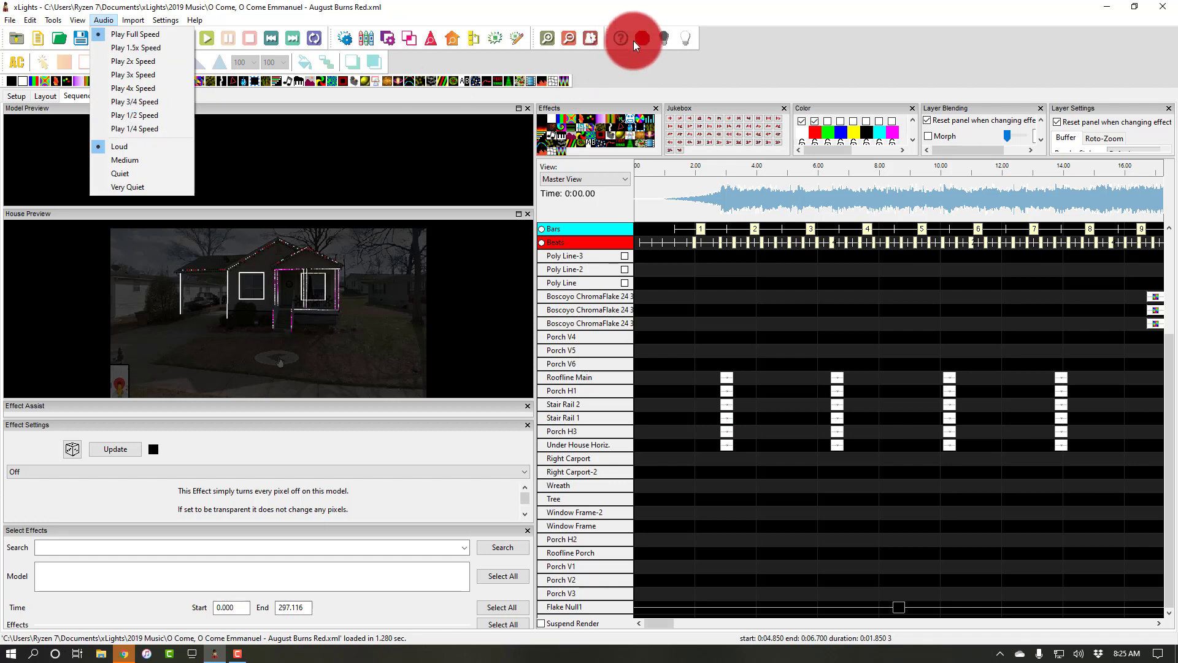
pyautogui.press('Escape')
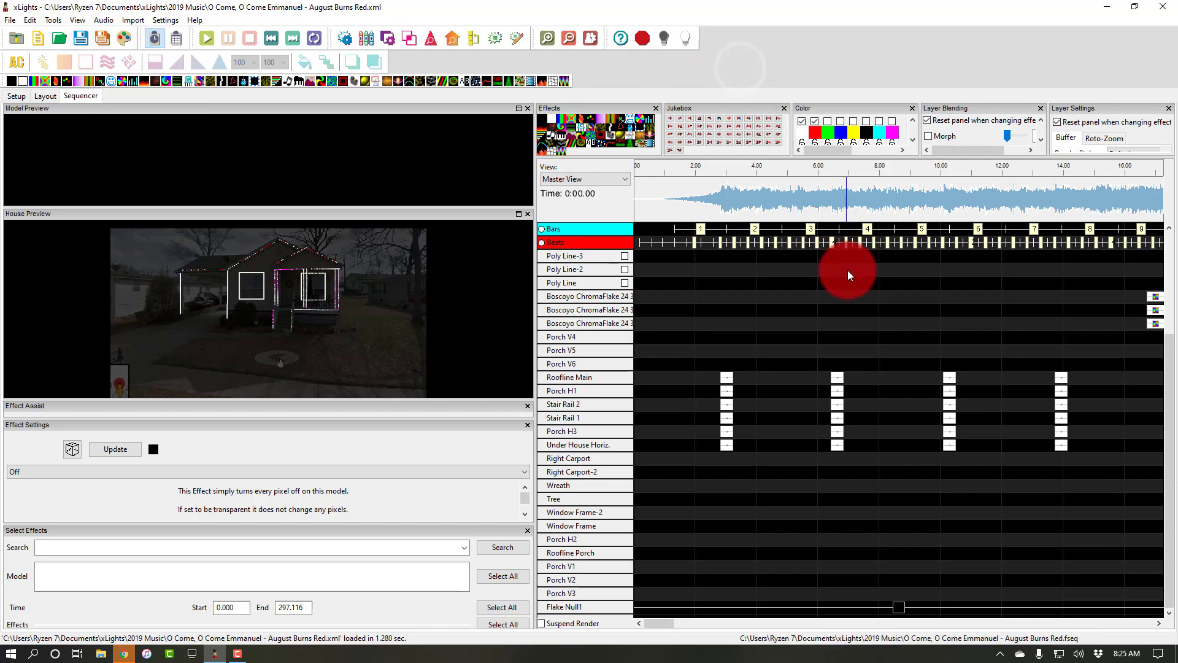
# Examine the individual model rows' effects along the timeline, from the opening seconds through the busy section ending near 3:10
pyautogui.scroll(-3, 848, 274)
pyautogui.hscroll(10, 849, 274)
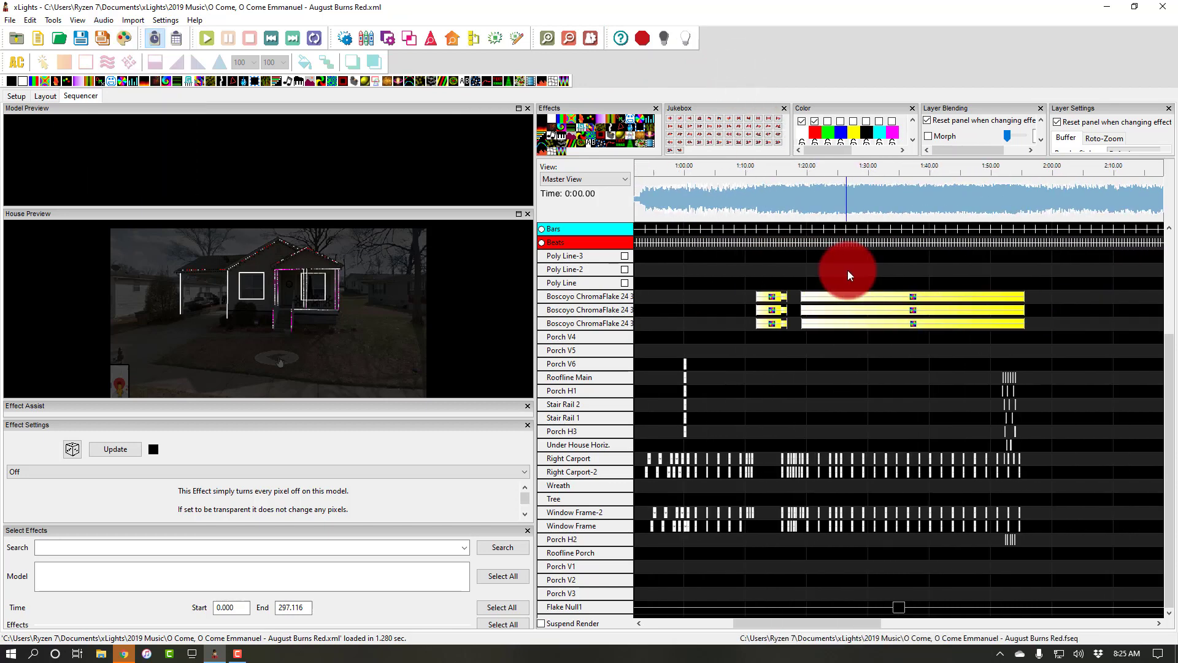
pyautogui.hscroll(-3, 848, 274)
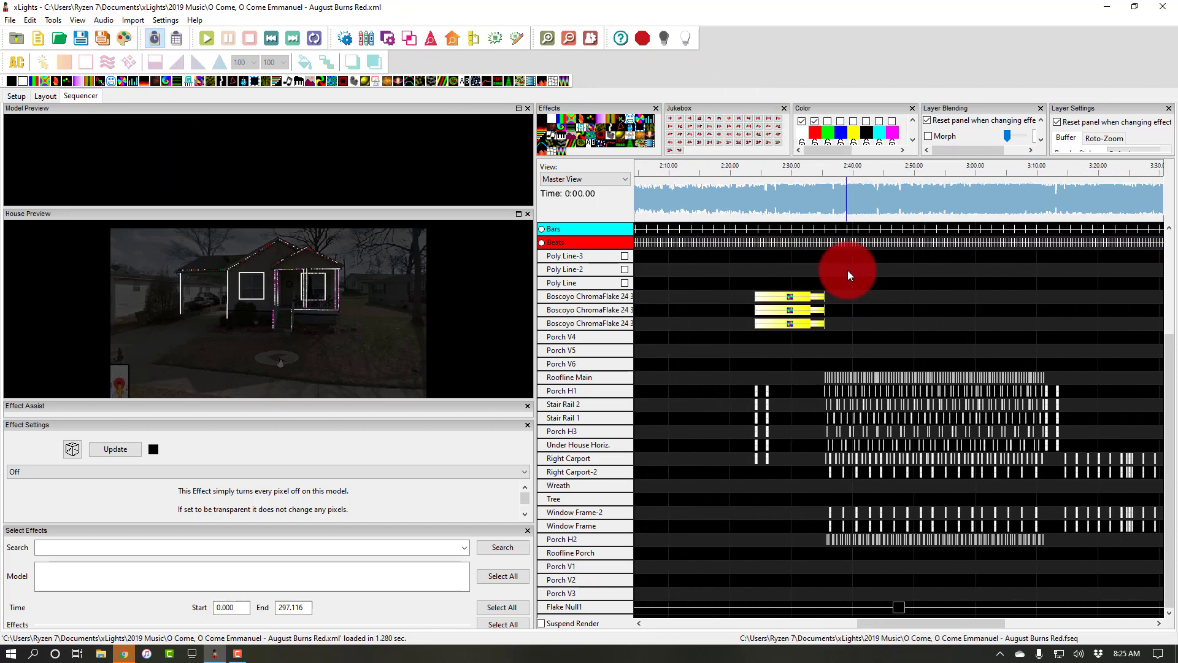
pyautogui.click(837, 184)
pyautogui.hscroll(-5, 913, 360)
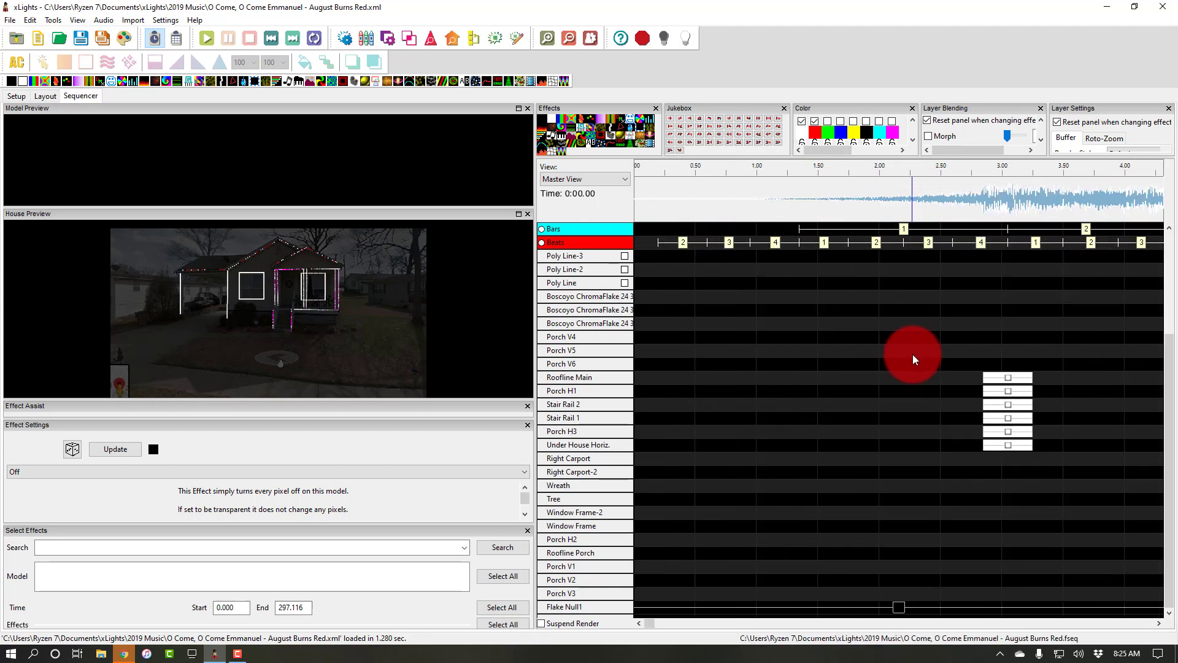
pyautogui.hscroll(6, 913, 359)
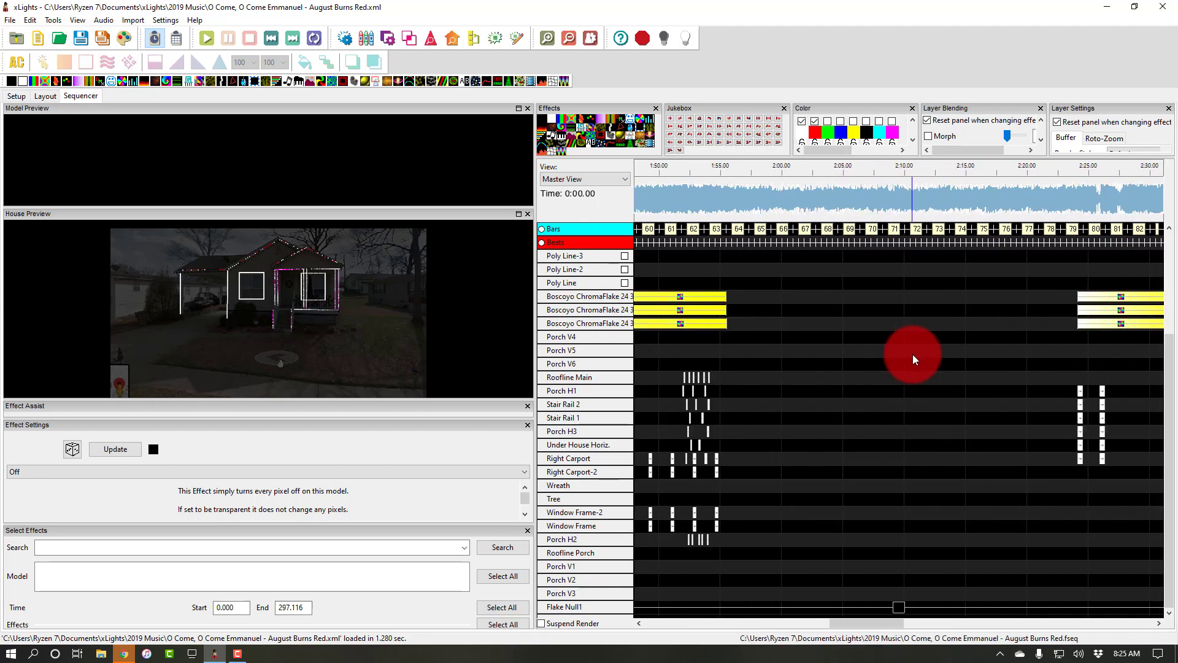
pyautogui.hscroll(1, 913, 360)
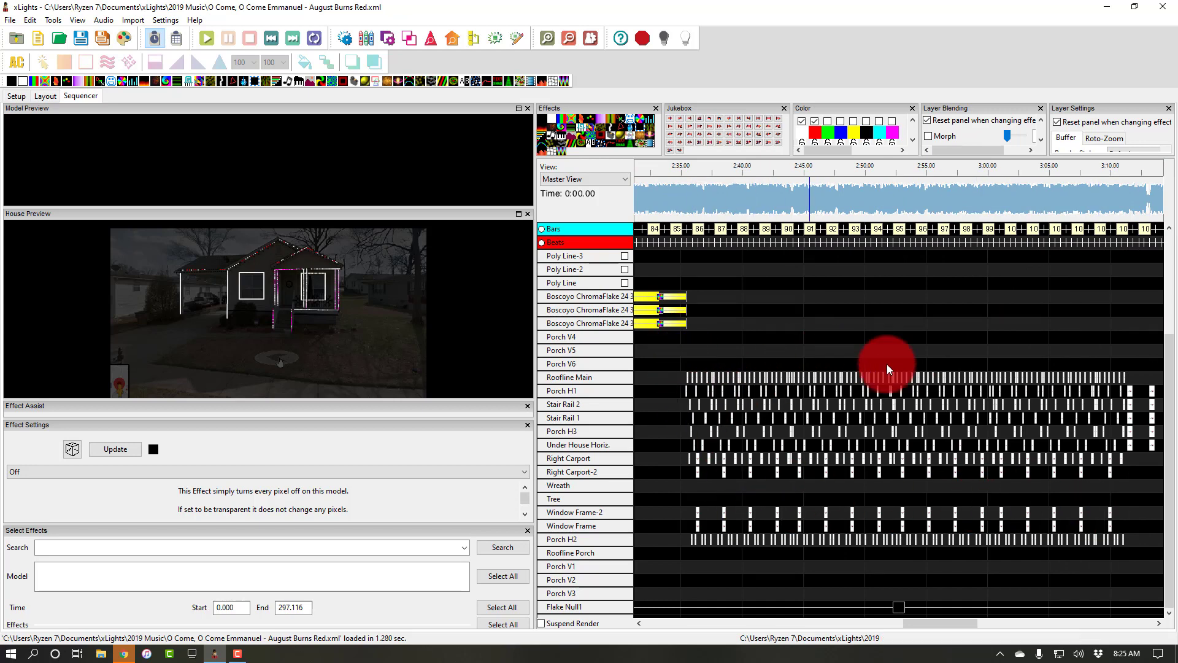
pyautogui.scroll(1, 923, 526)
pyautogui.hscroll(-2, 923, 526)
pyautogui.hscroll(-2, 923, 527)
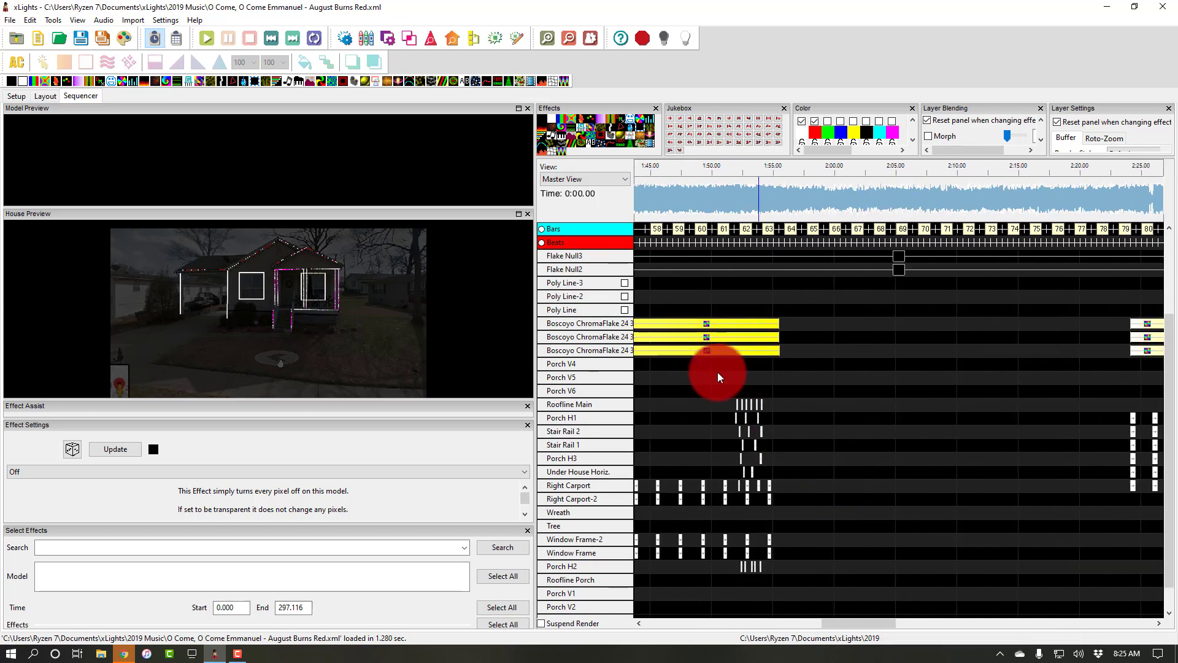
# Play the section from 1:51.7 and select the short effects just after it, from the Roofline Main row down to Porch H2
pyautogui.click(733, 170)
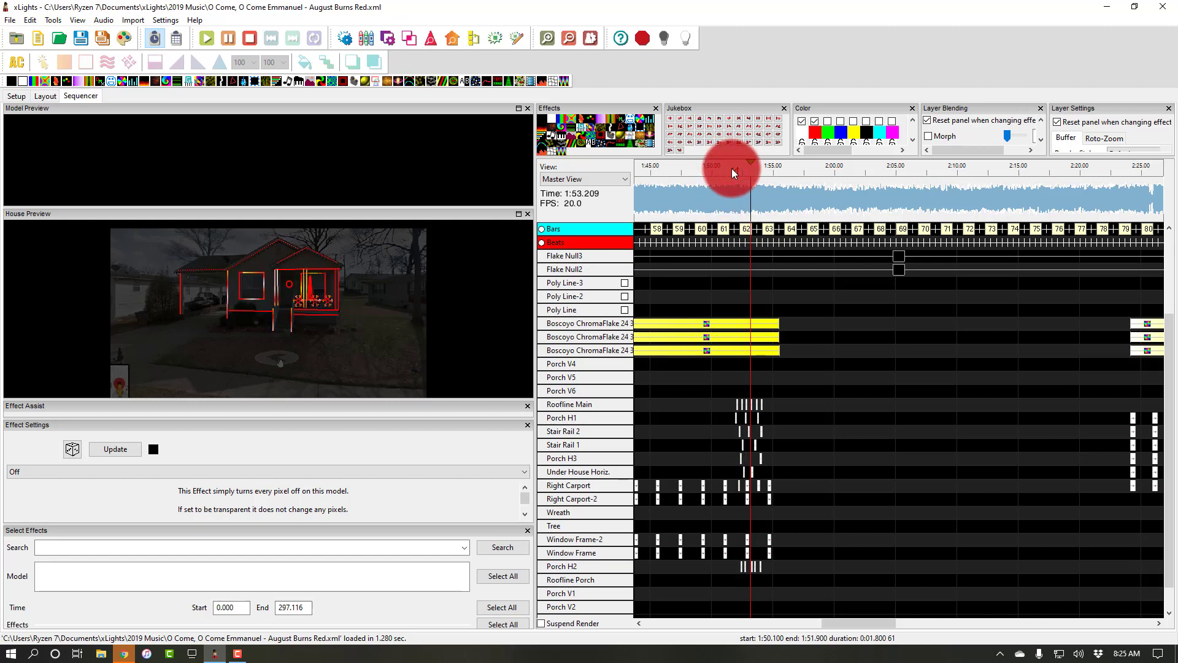
pyautogui.press('space')
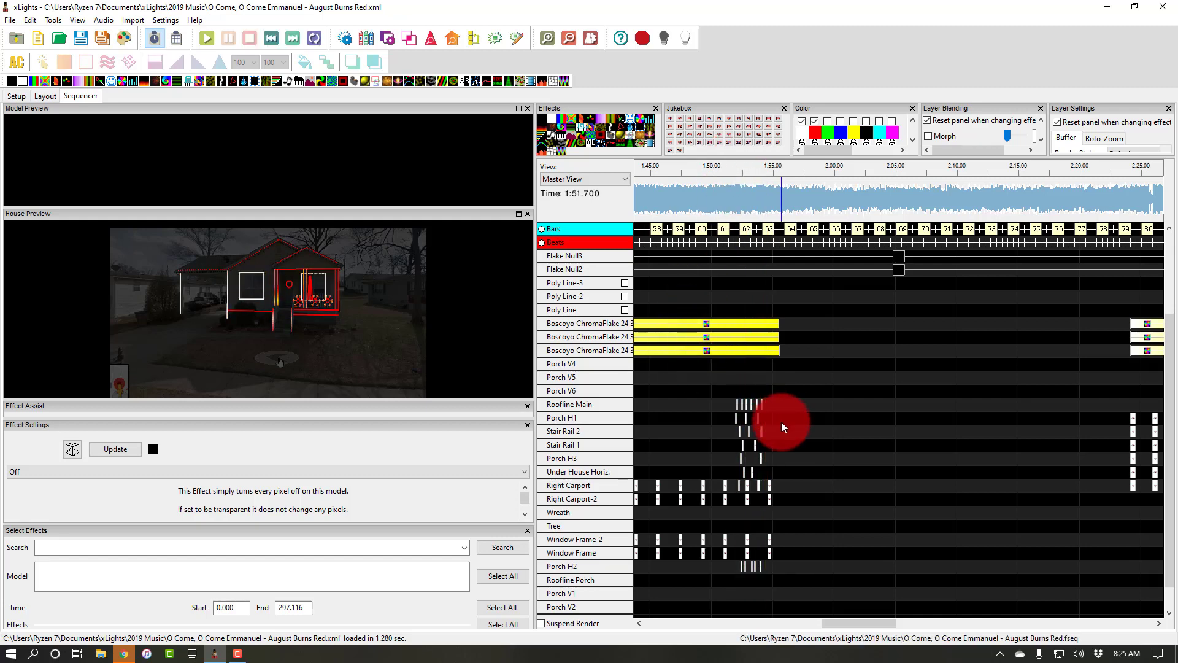
pyautogui.moveTo(731, 387); pyautogui.dragTo(804, 577)
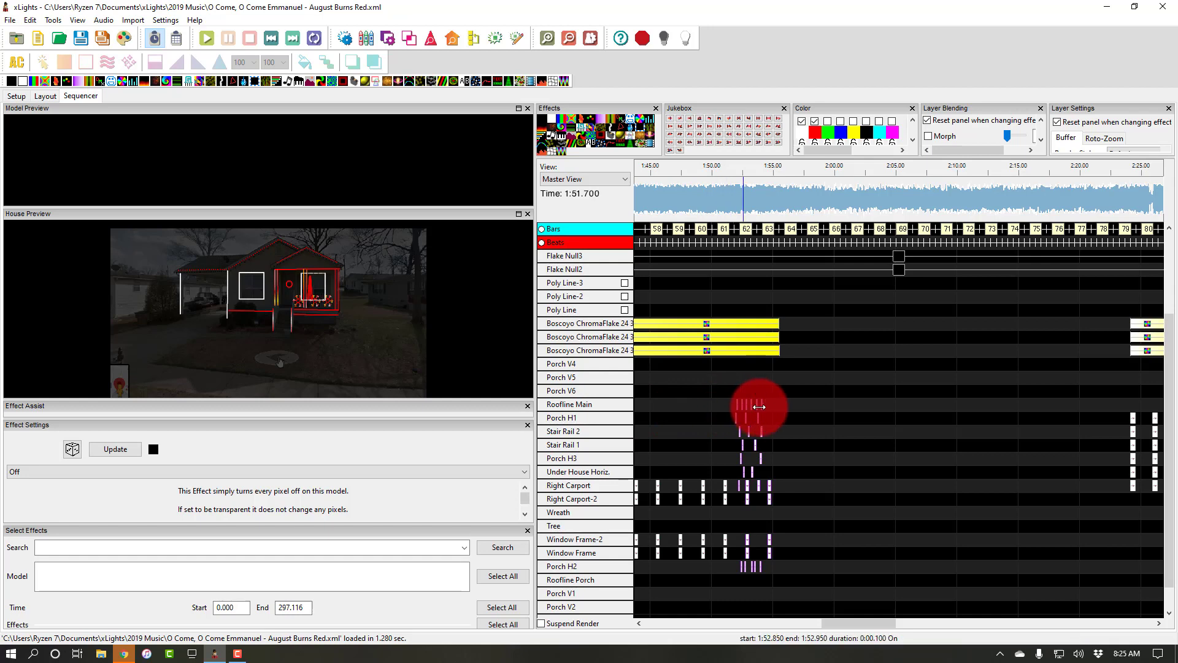
# Examine the dense run of short effects beginning near 2:35 and play it from 2:35 in the house preview
pyautogui.hscroll(5, 783, 411)
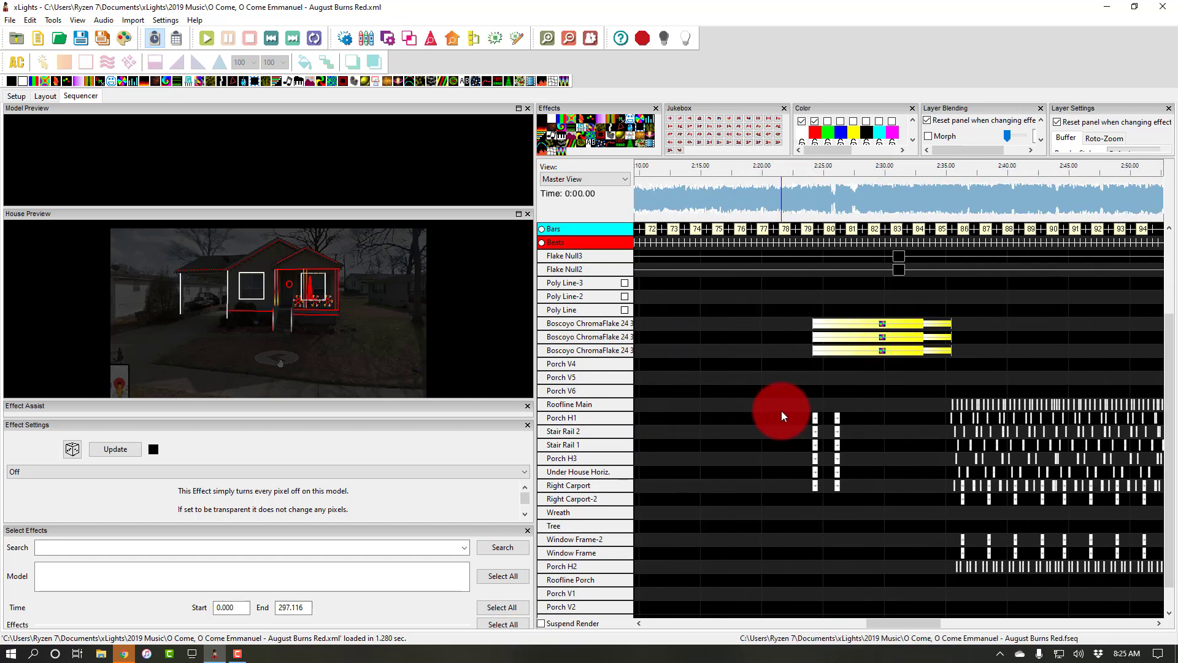
pyautogui.click(843, 331)
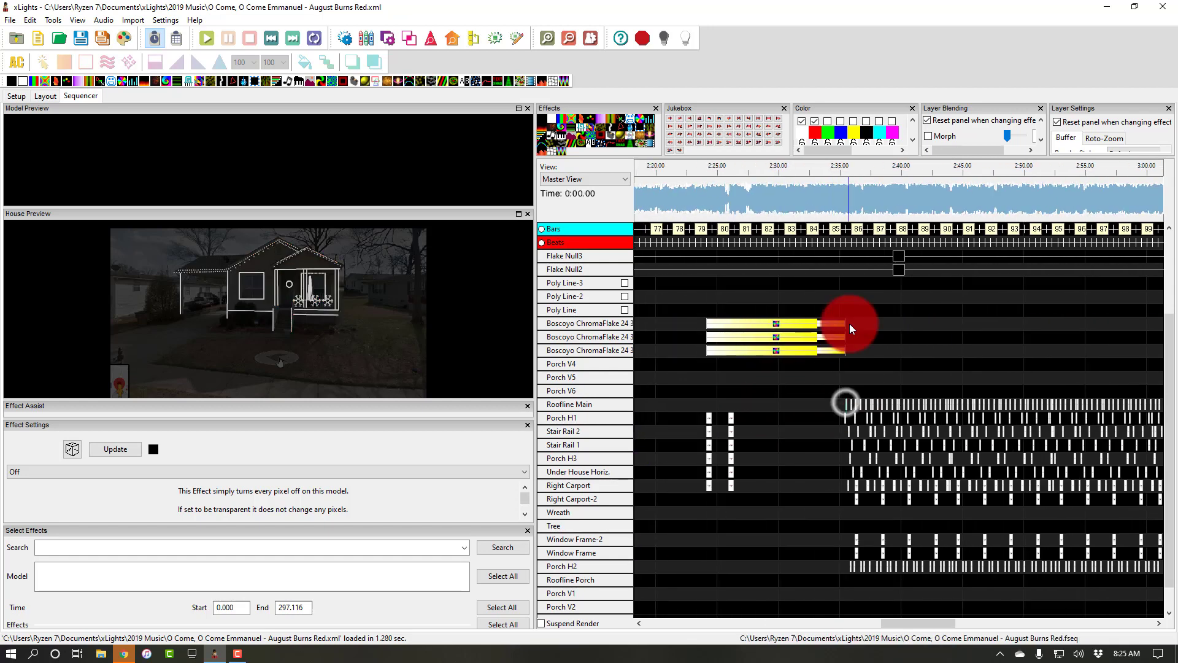
pyautogui.click(847, 400)
pyautogui.click(842, 343)
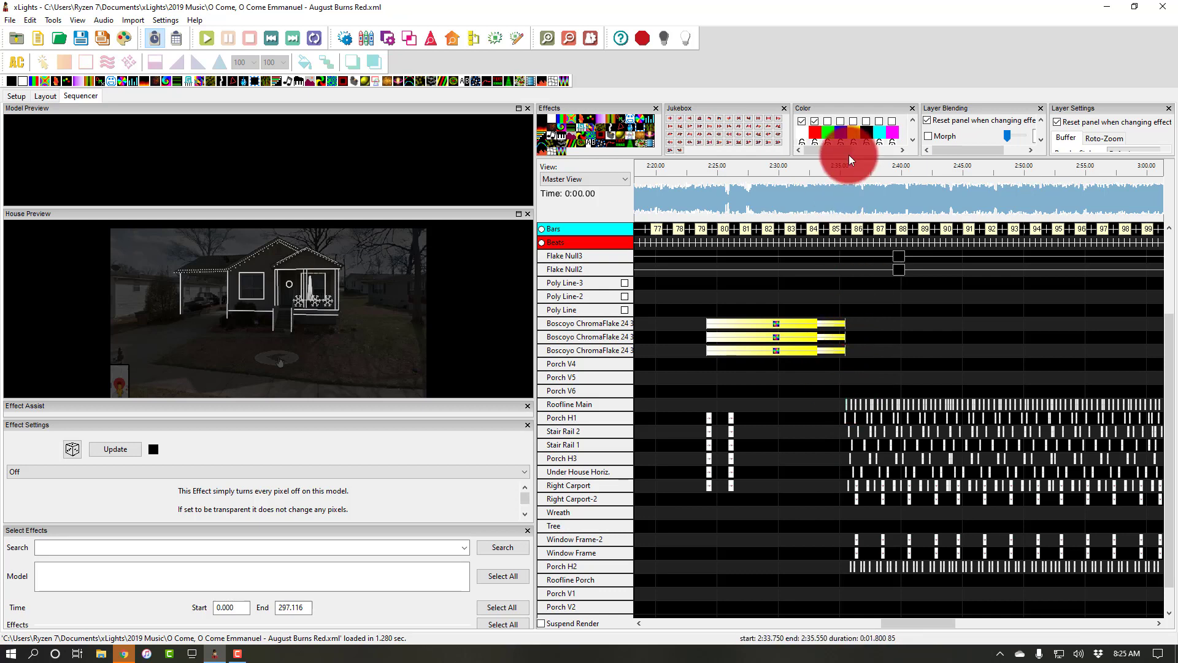
pyautogui.hscroll(4, 941, 309)
pyautogui.scroll(2, 889, 337)
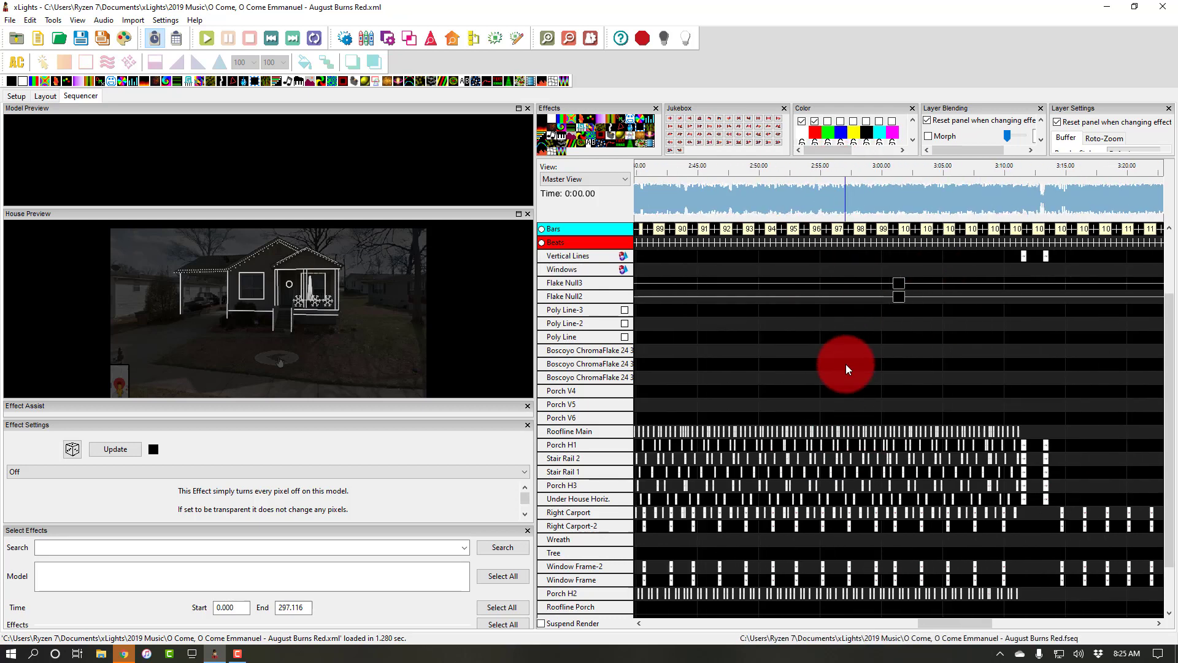
pyautogui.hscroll(-2, 841, 363)
pyautogui.click(671, 178)
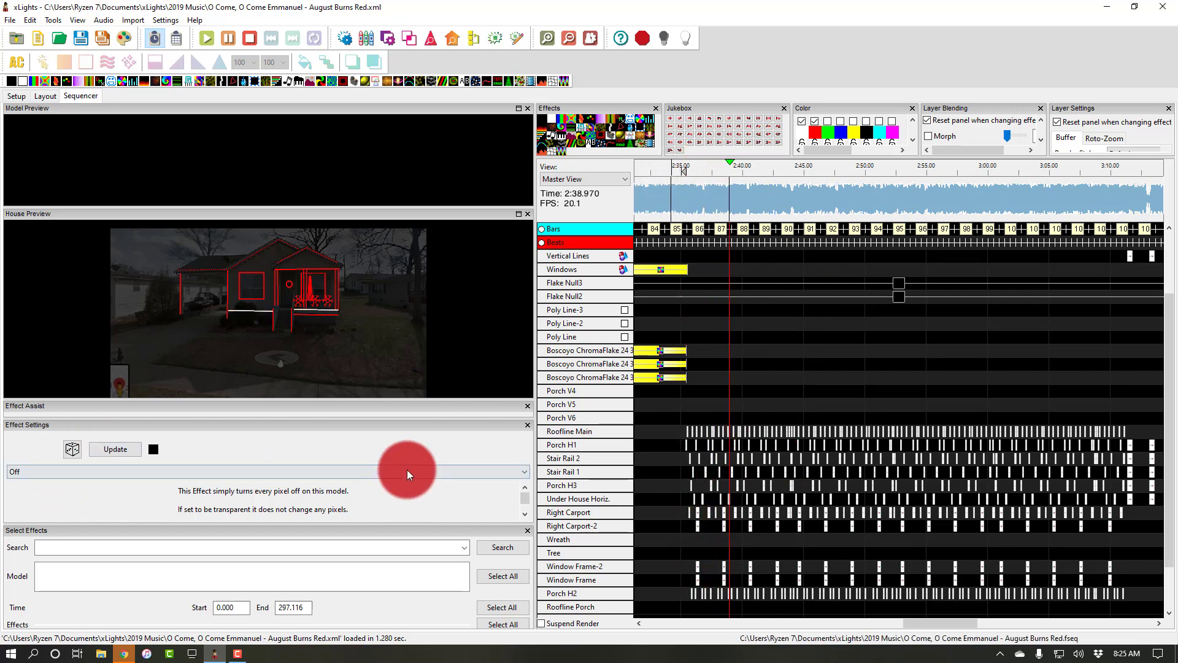
pyautogui.click(830, 343)
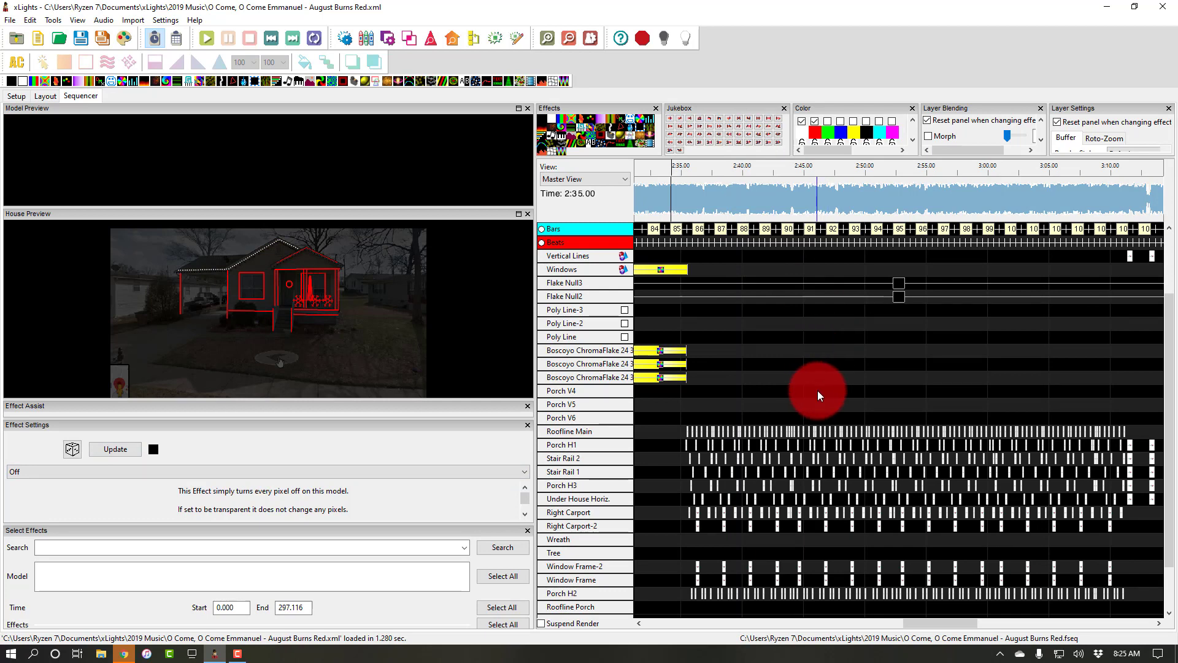
# Look over the group and model effects across the whole song, including the ALL, AC Lights and Roofline rows
pyautogui.scroll(-2, 819, 394)
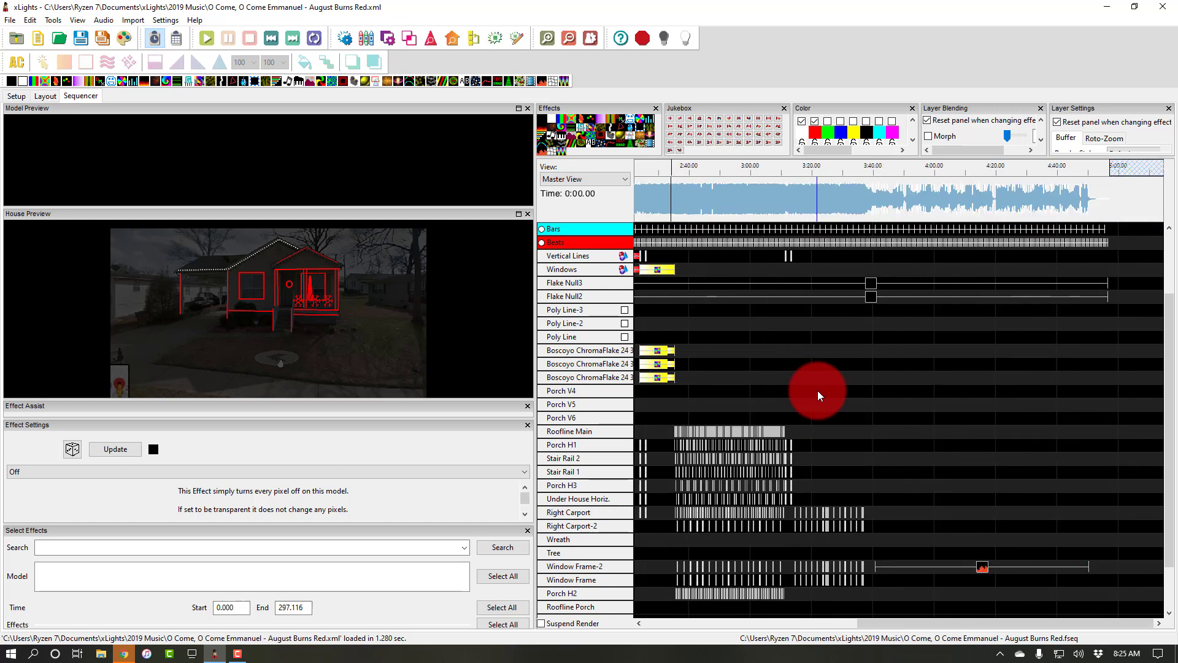
pyautogui.hscroll(-5, 819, 395)
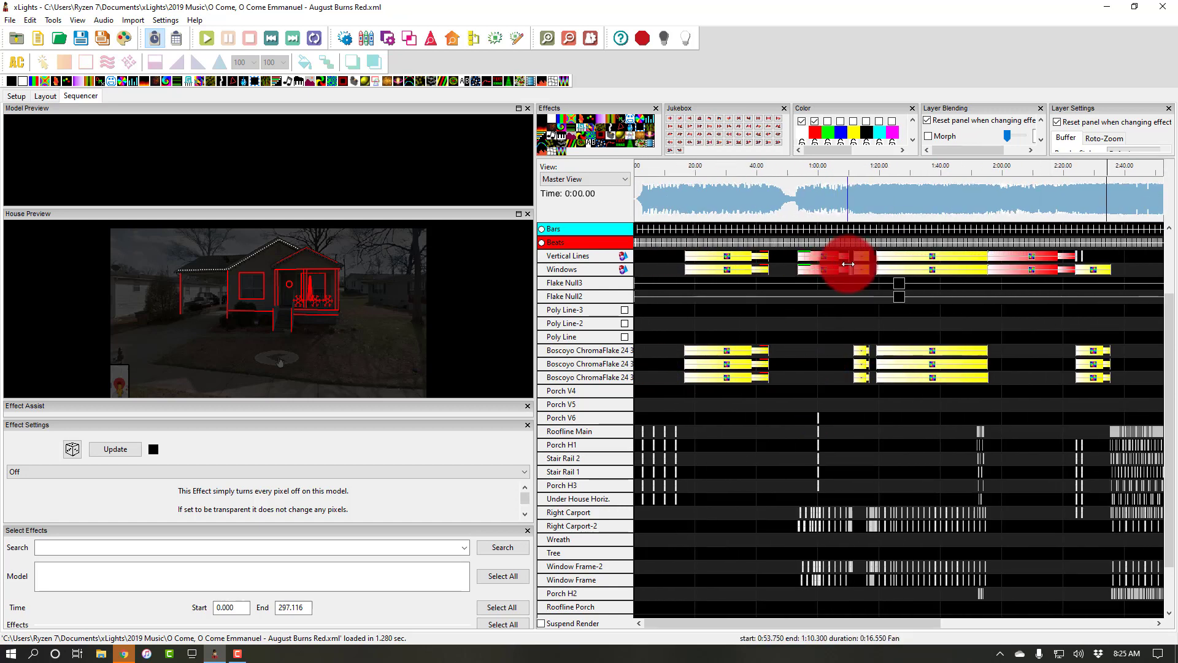
pyautogui.click(641, 184)
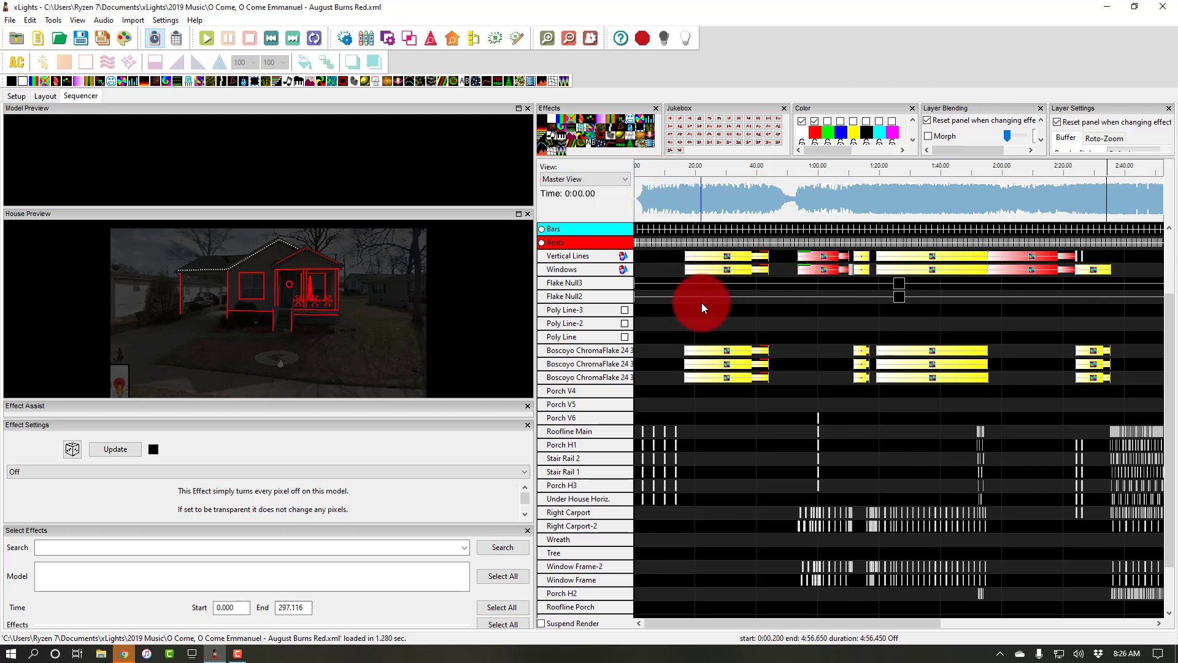
pyautogui.hscroll(3, 704, 303)
pyautogui.scroll(2, 704, 303)
pyautogui.hscroll(-3, 758, 404)
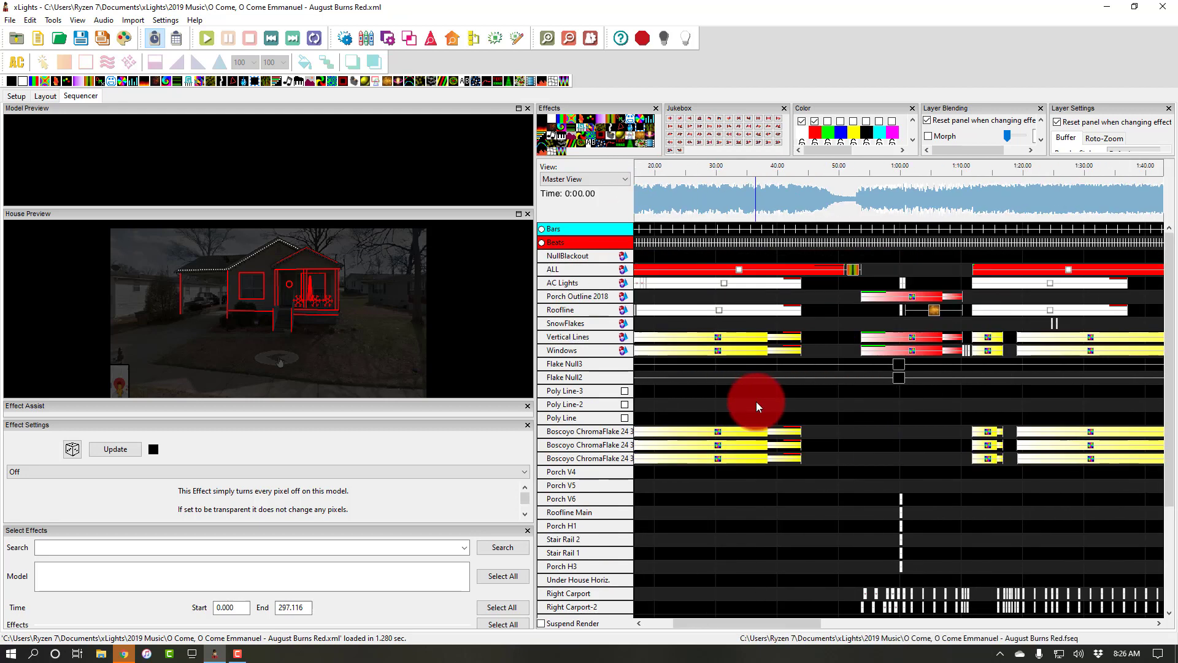
# Play the sequence from its beginning, enlarge the house preview over the model preview area, and stop after the Curtain effect
pyautogui.click(638, 175)
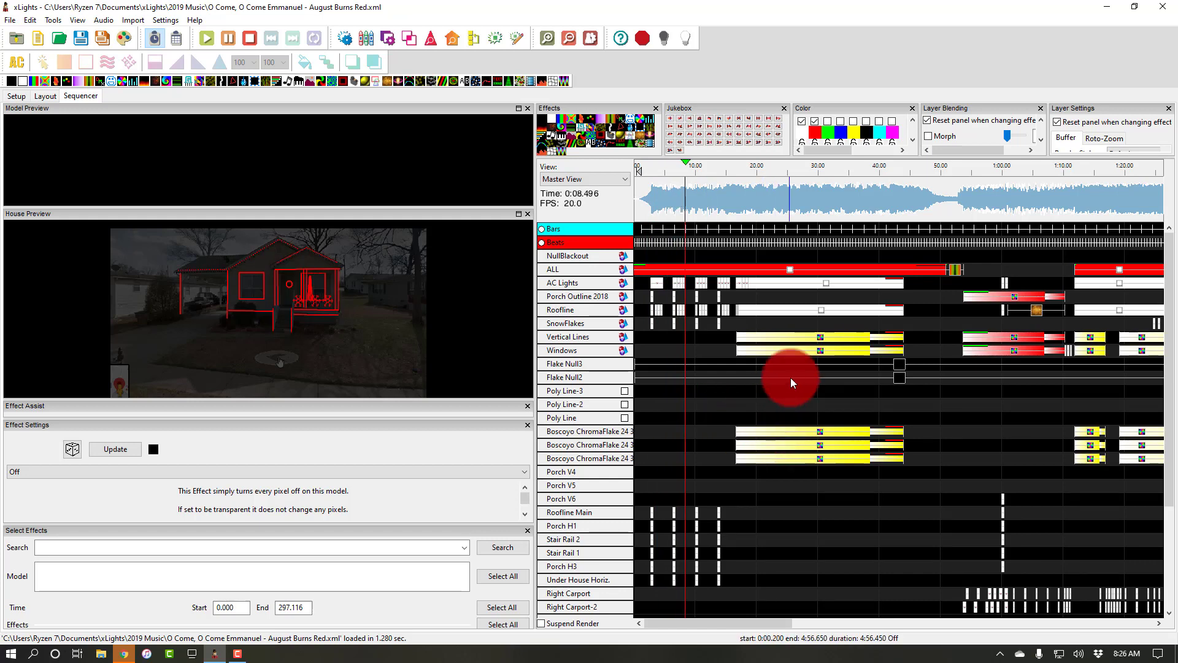
pyautogui.hscroll(3, 791, 383)
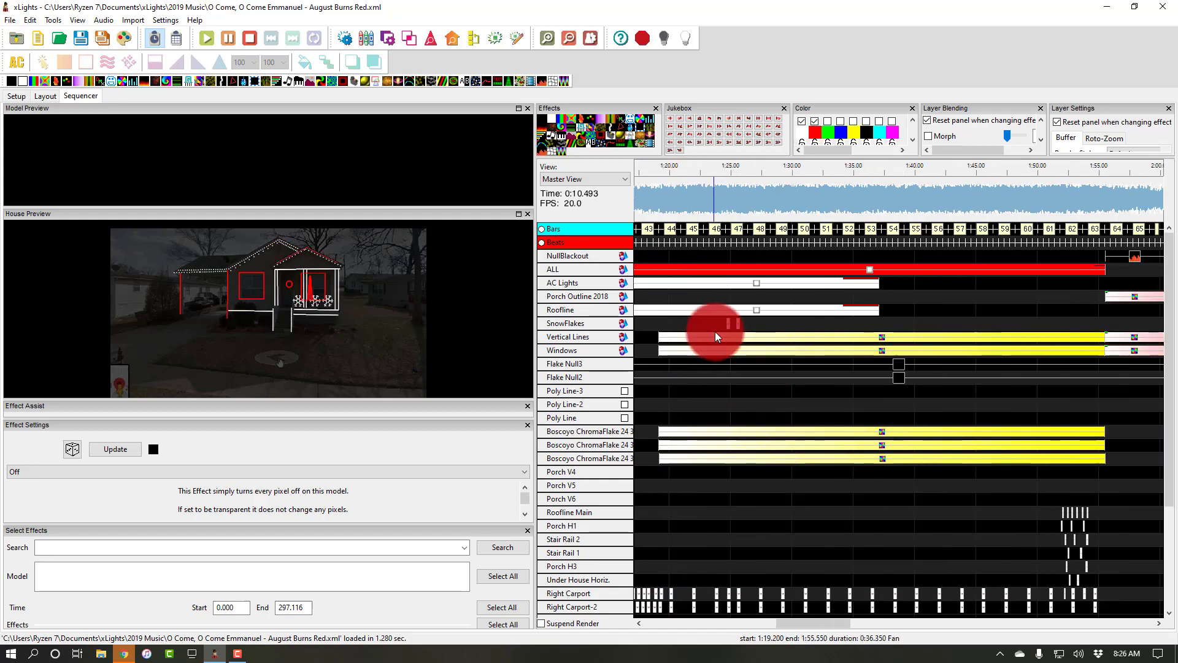
pyautogui.hscroll(-5, 716, 336)
pyautogui.hscroll(-5, 716, 336)
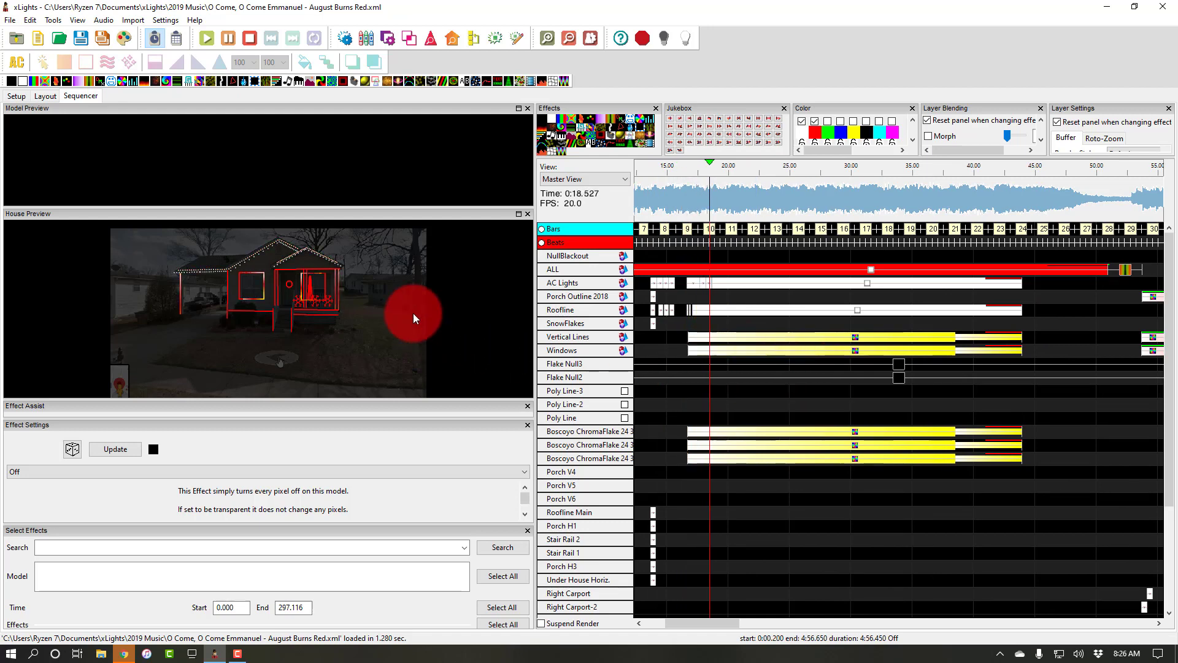
pyautogui.moveTo(407, 207); pyautogui.dragTo(400, 117)
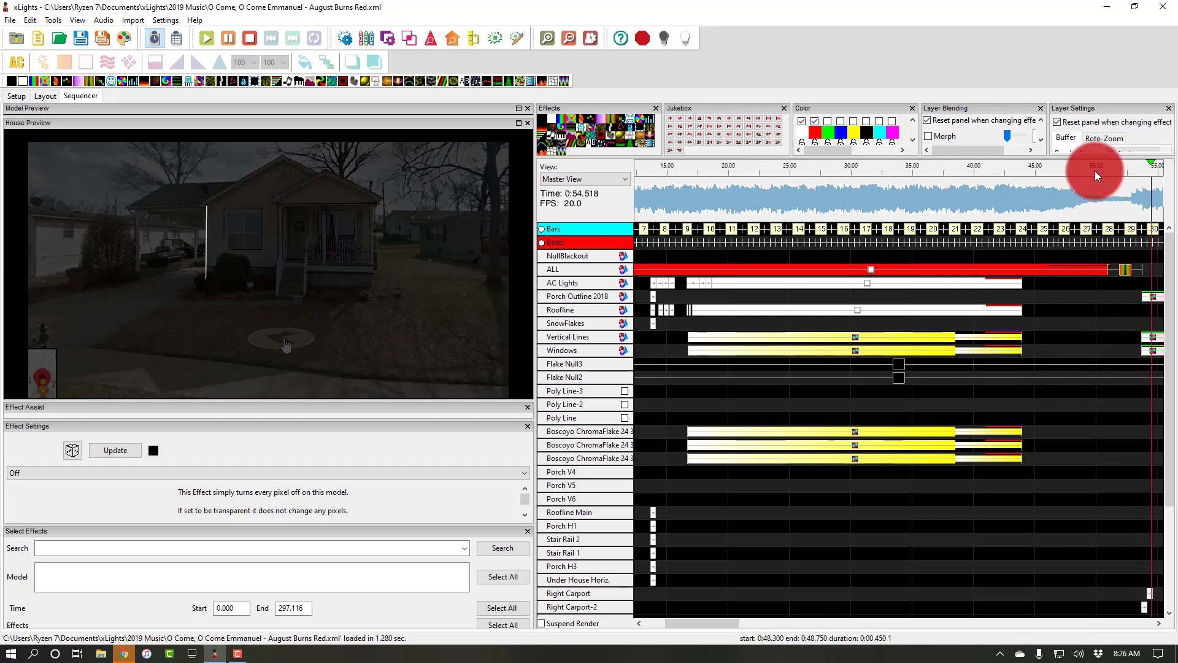
pyautogui.click(1106, 192)
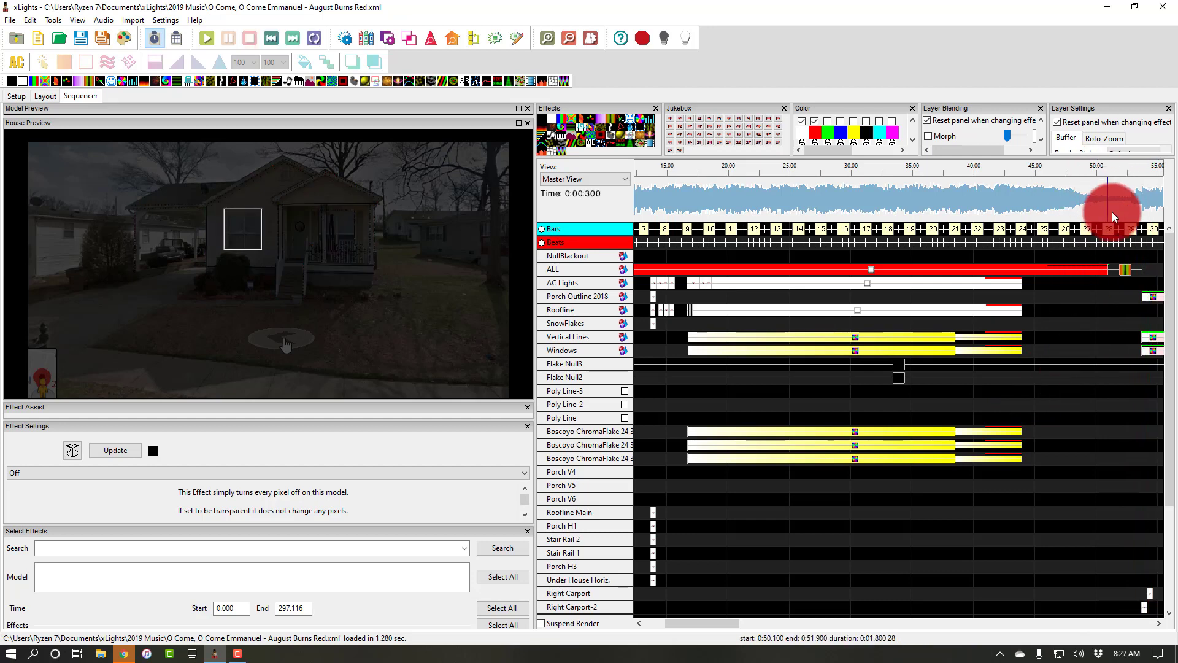
# Select the Curtain effect on the ALL row at about 0:51 and examine its preview and effect settings
pyautogui.hscroll(5, 1117, 222)
pyautogui.click(866, 275)
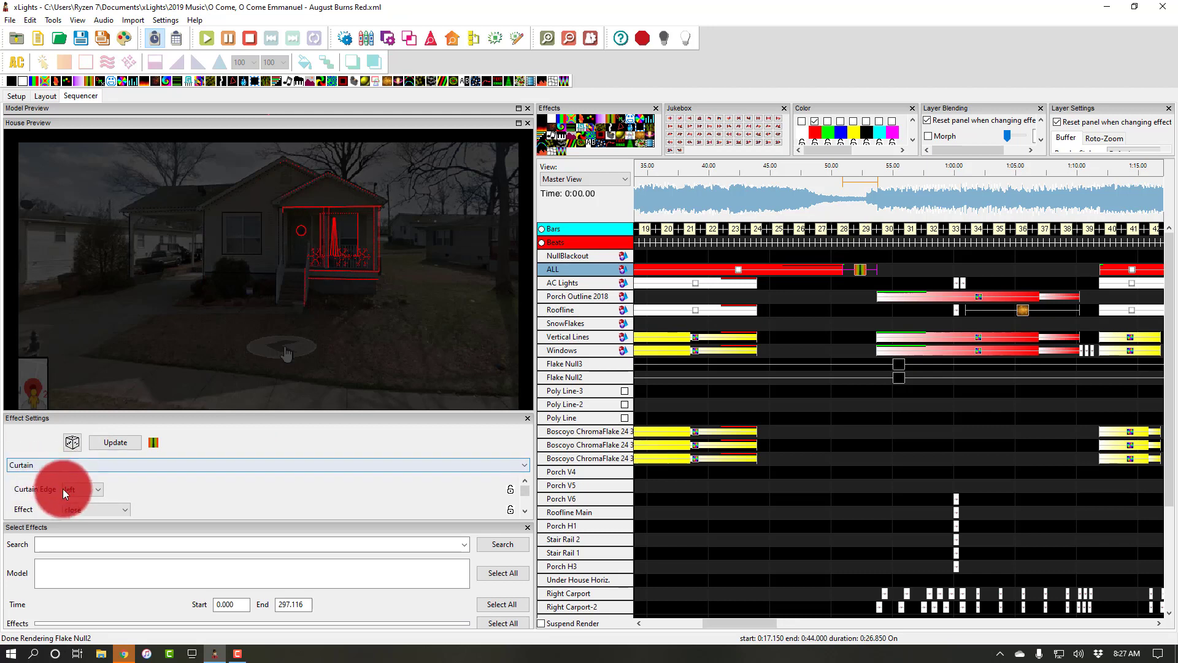
pyautogui.click(874, 246)
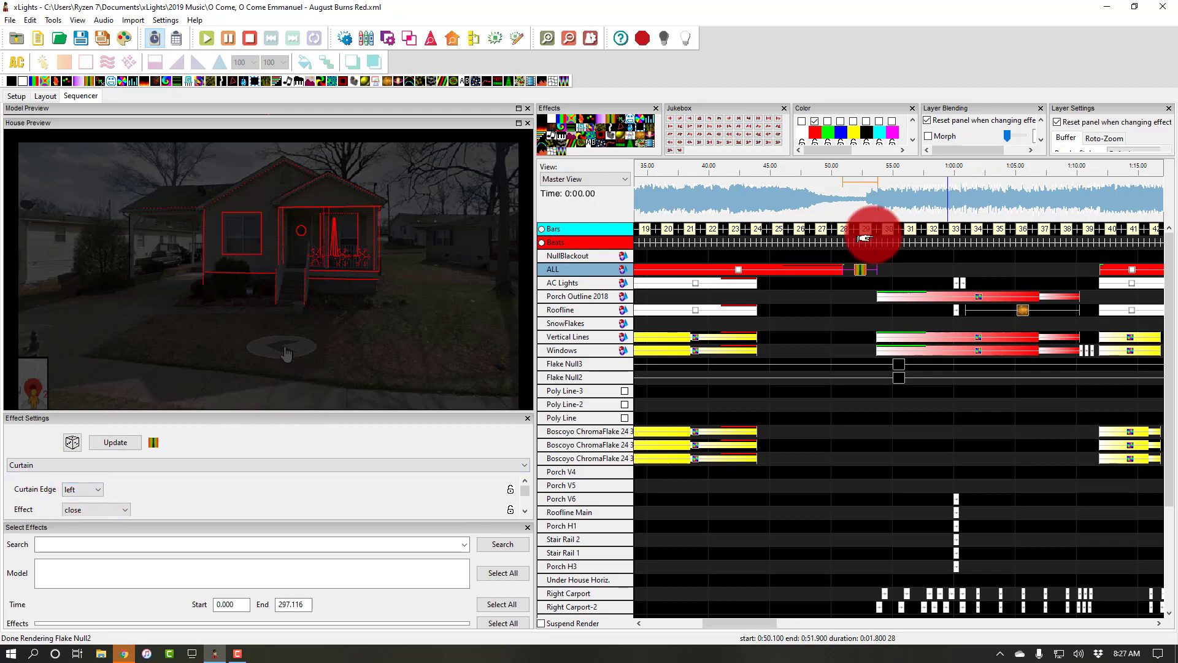
pyautogui.click(859, 268)
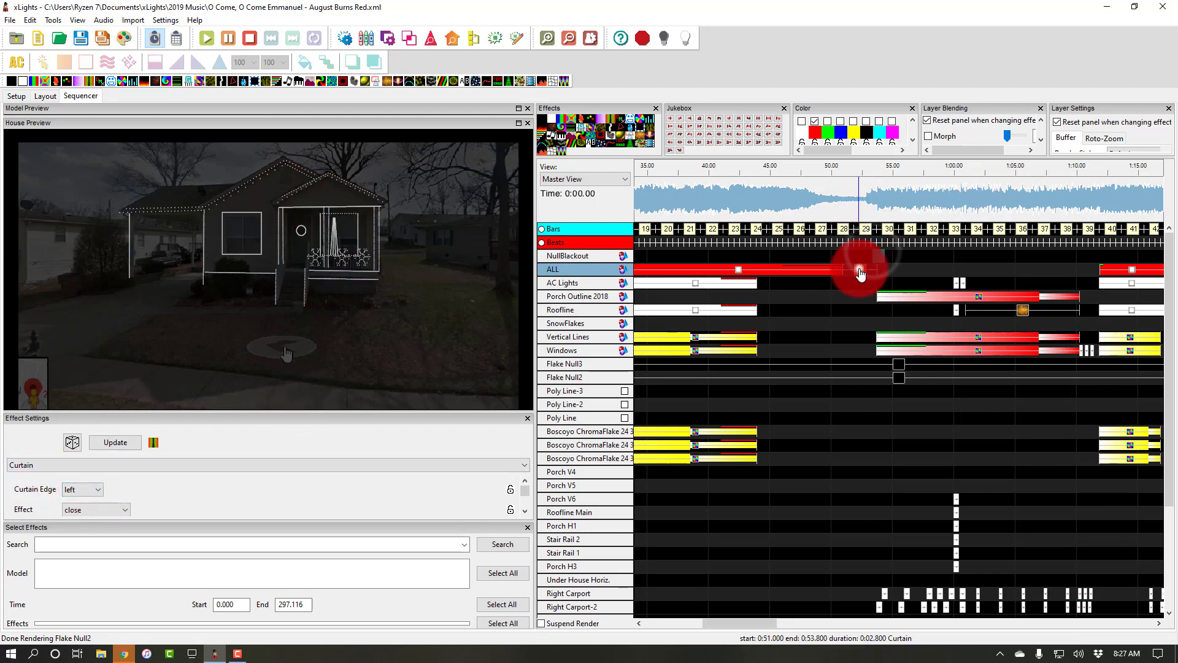
pyautogui.click(847, 261)
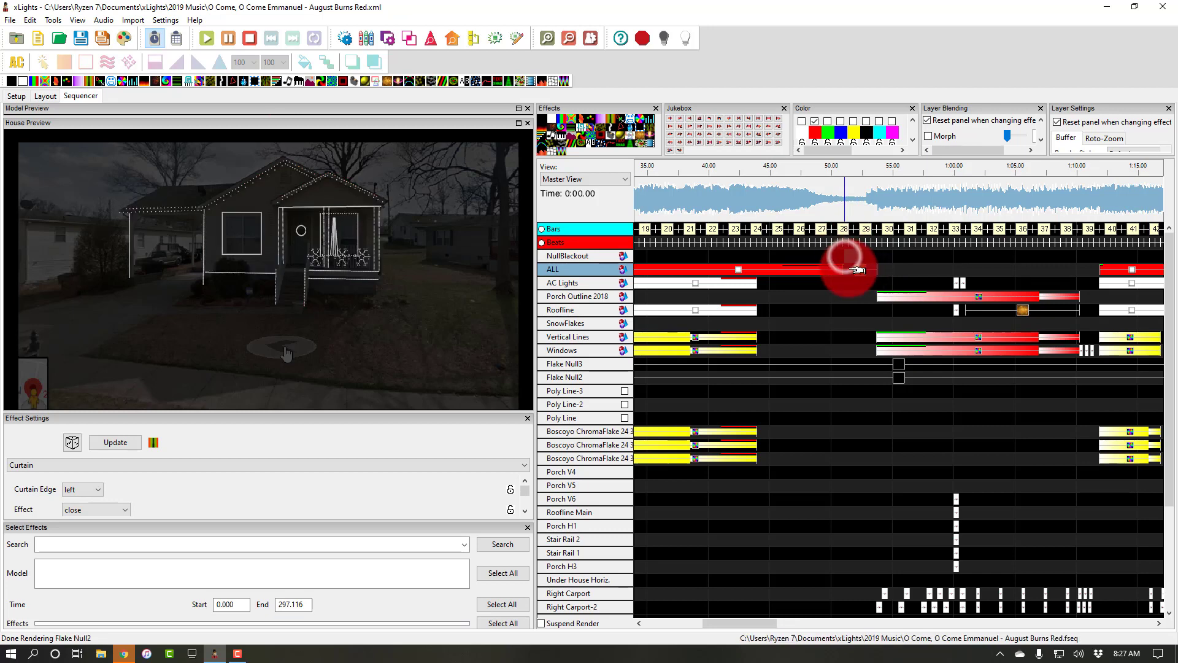
pyautogui.click(855, 267)
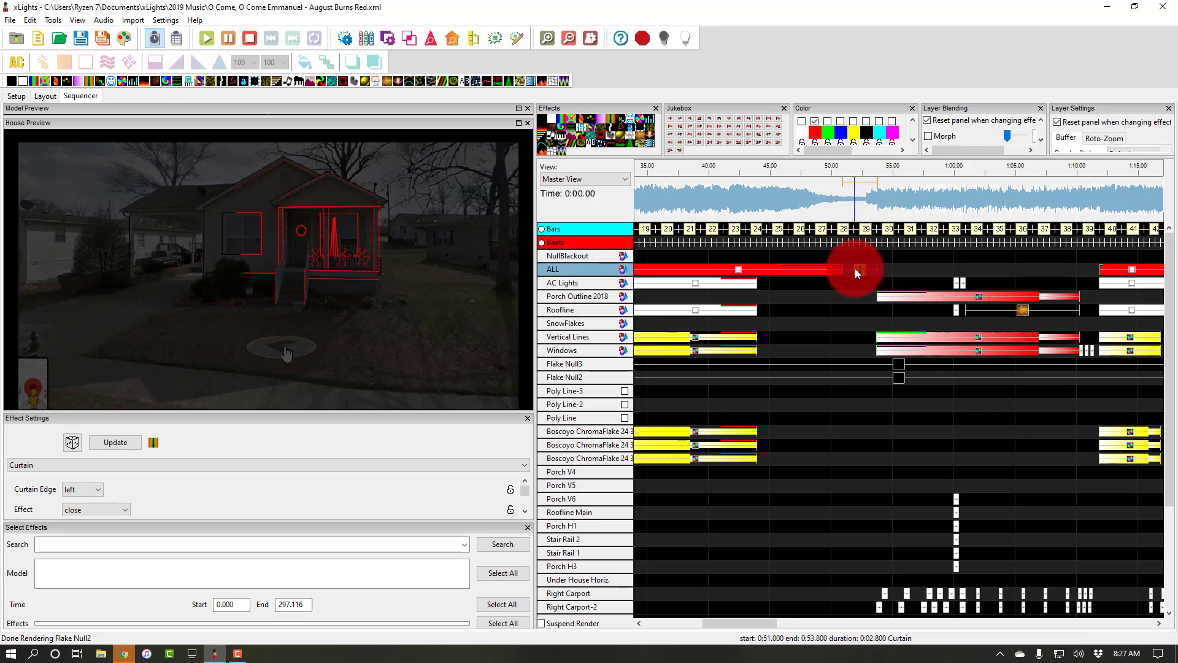
pyautogui.click(683, 264)
pyautogui.click(609, 269)
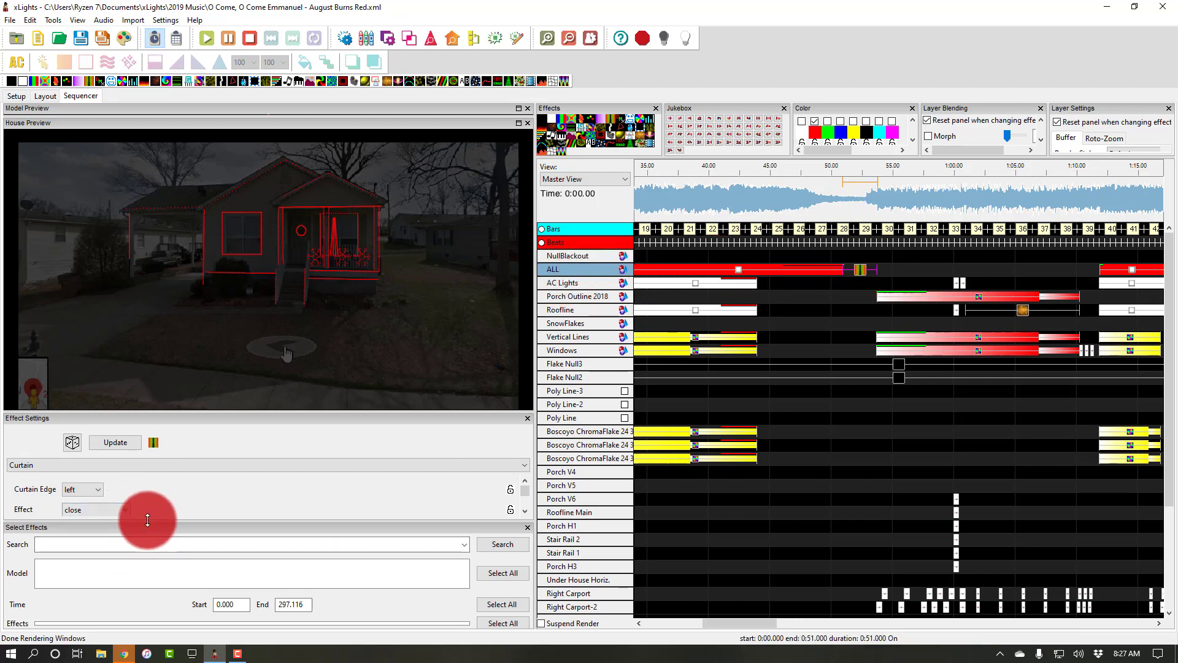
pyautogui.click(149, 434)
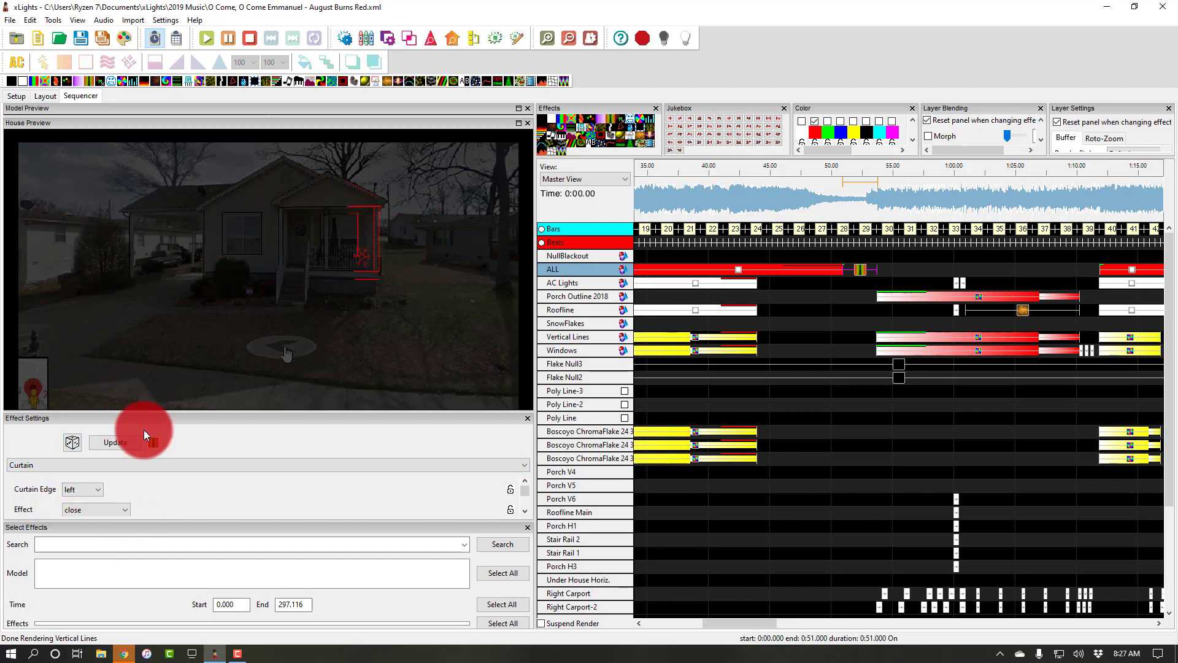
# Set the Curtain effect's motion to close then open and play the sequence from about 0:51
pyautogui.scroll(-1, 170, 490)
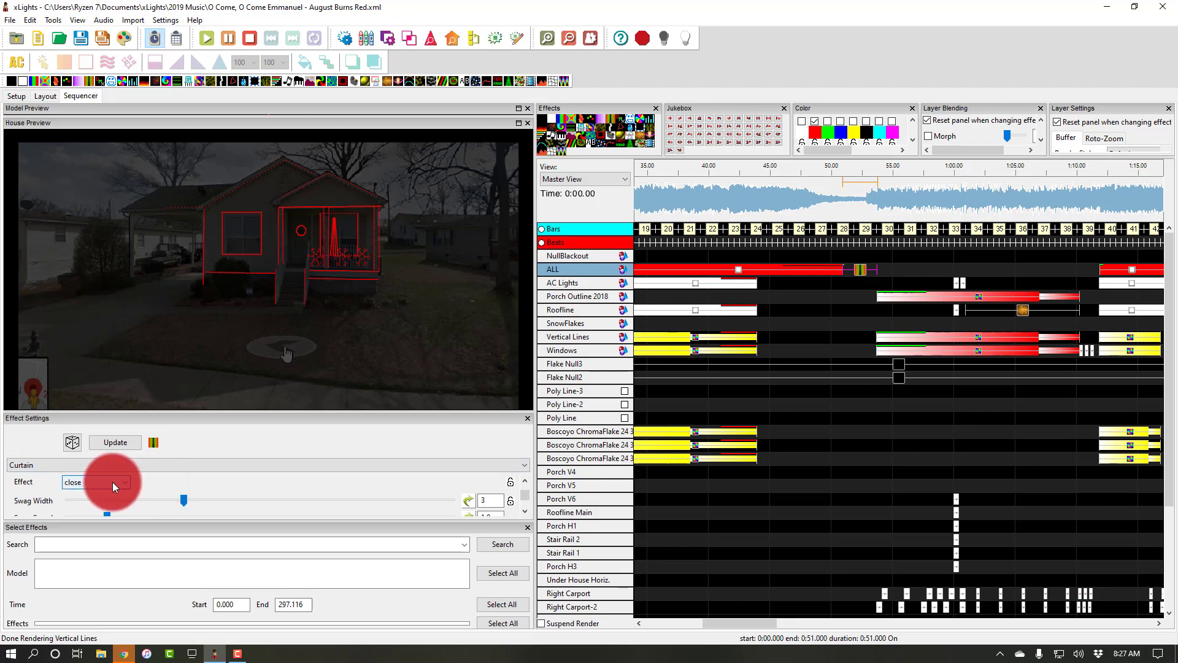
pyautogui.scroll(-2, 112, 481)
pyautogui.scroll(1, 172, 481)
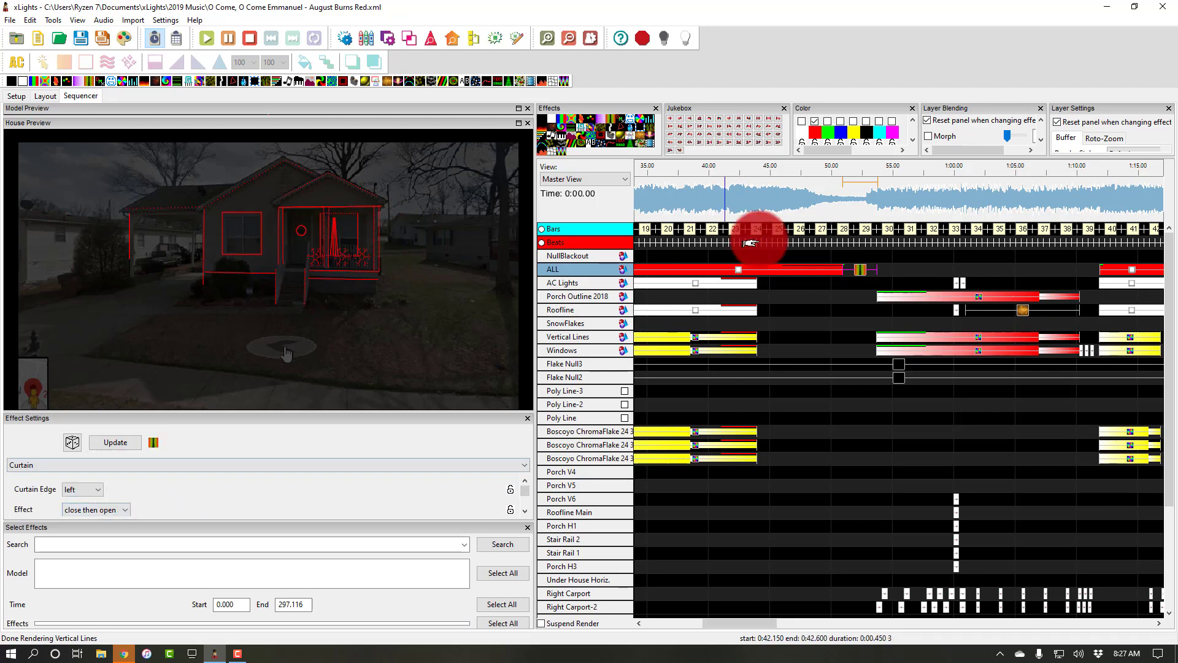
pyautogui.click(842, 165)
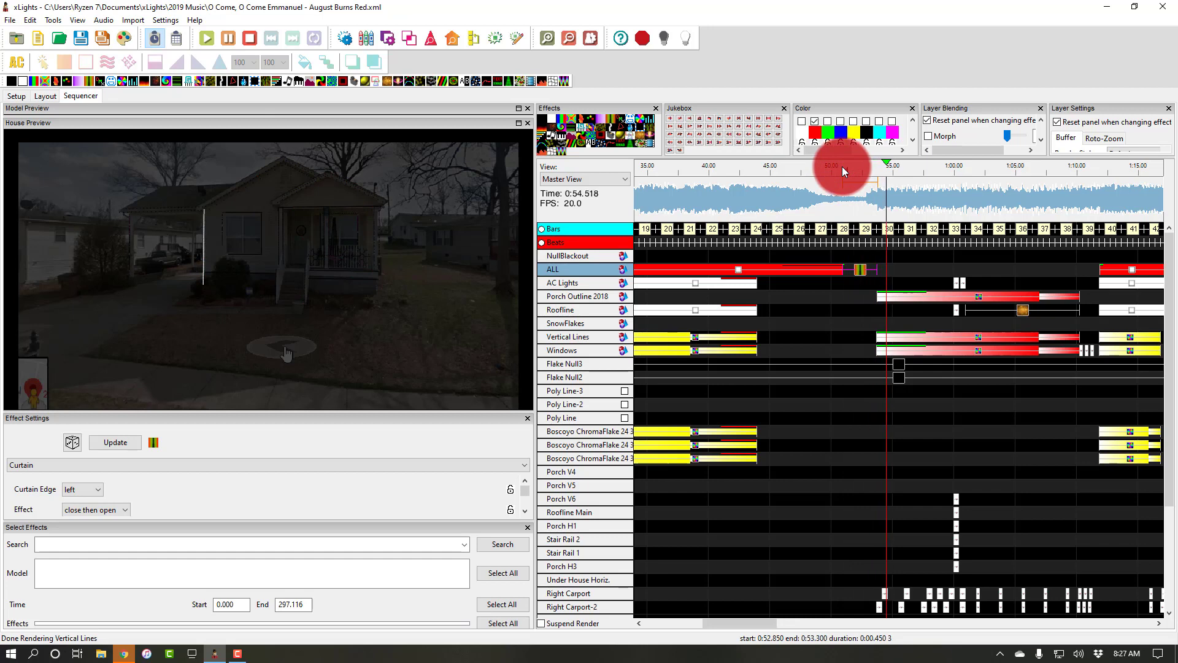
pyautogui.click(890, 279)
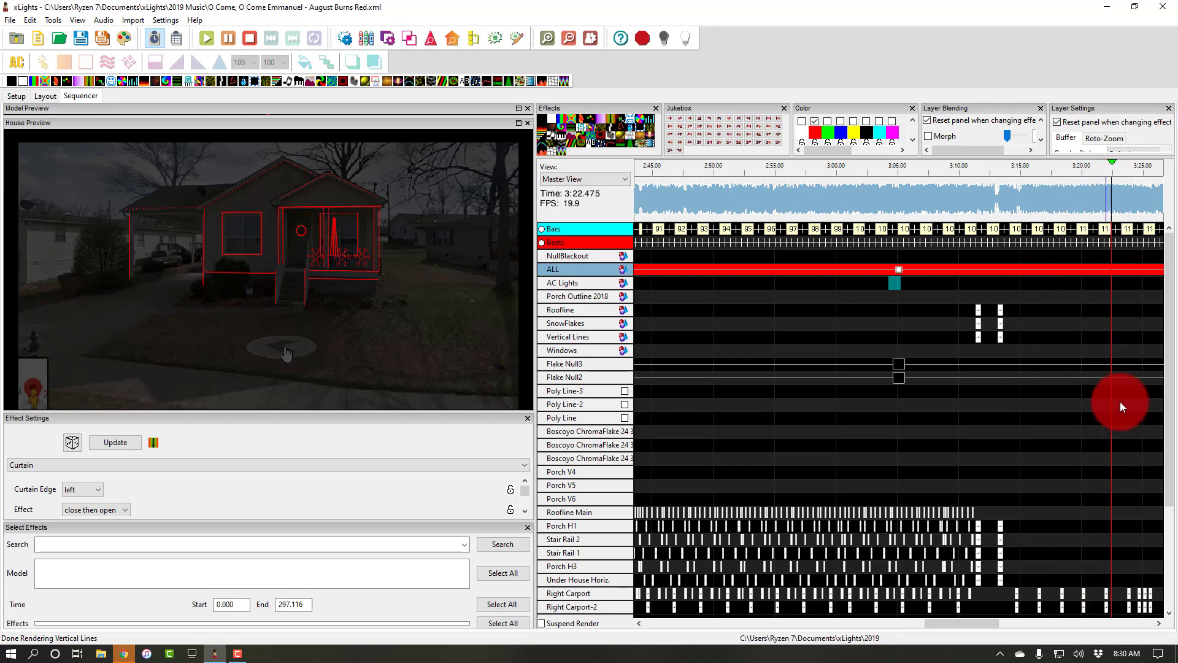
# Play through the end of the long red effect on the ALL row and replay its final section from about 3:14
pyautogui.click(1000, 388)
pyautogui.press('space')
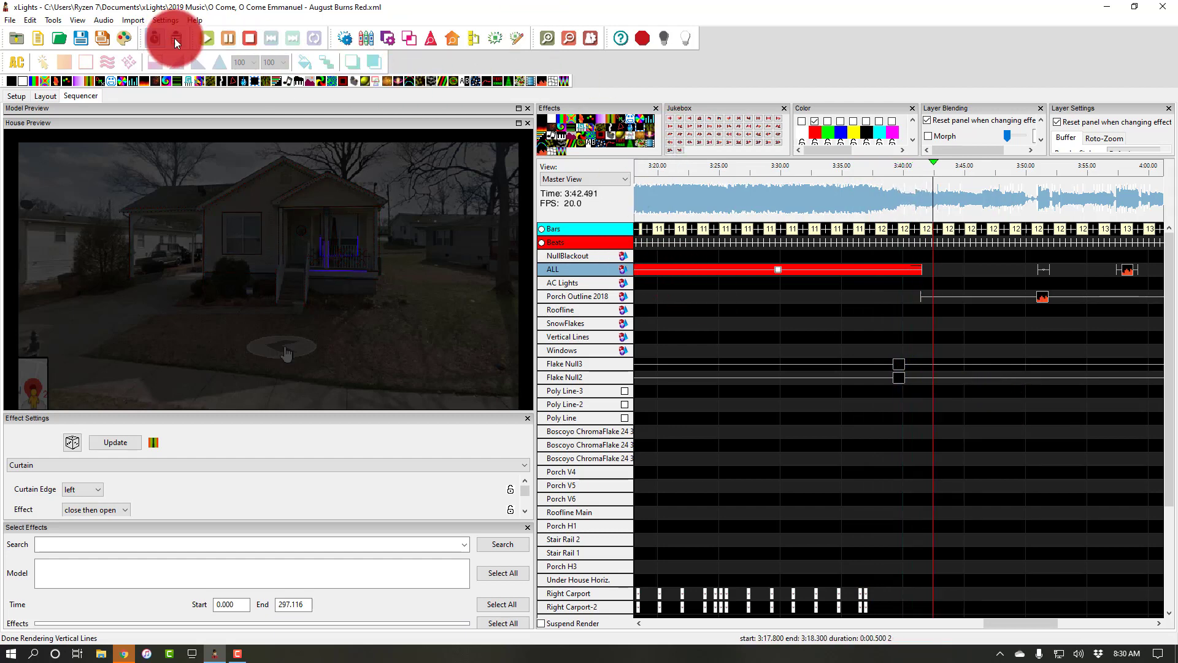
pyautogui.click(717, 72)
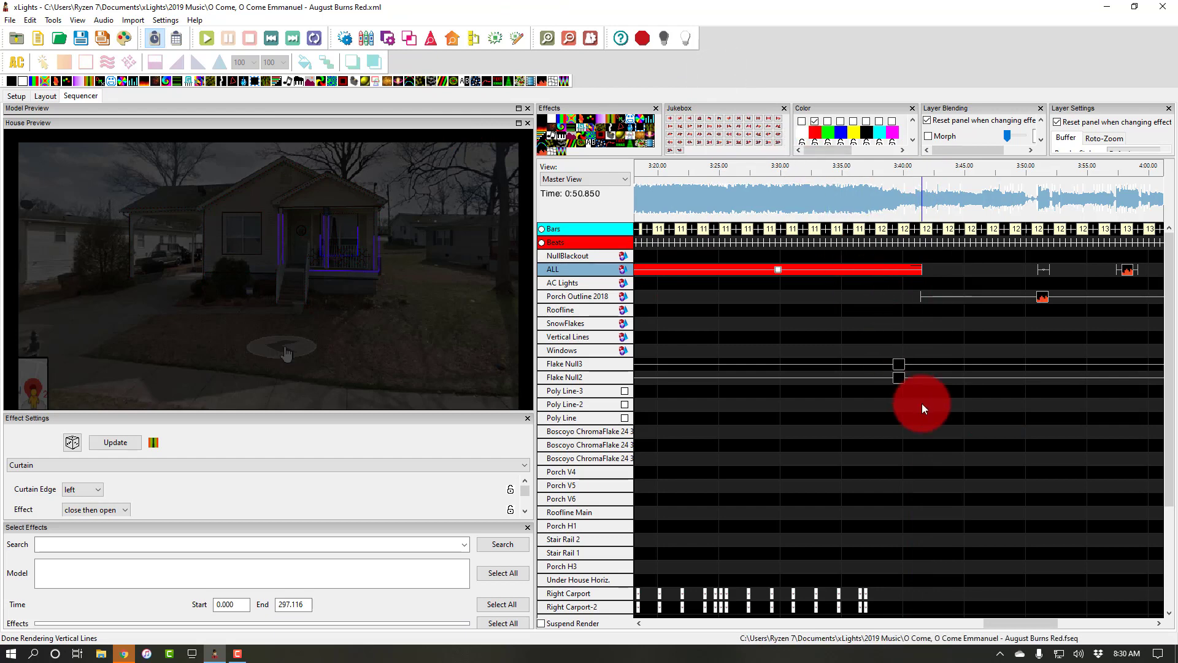
pyautogui.hscroll(-5, 921, 404)
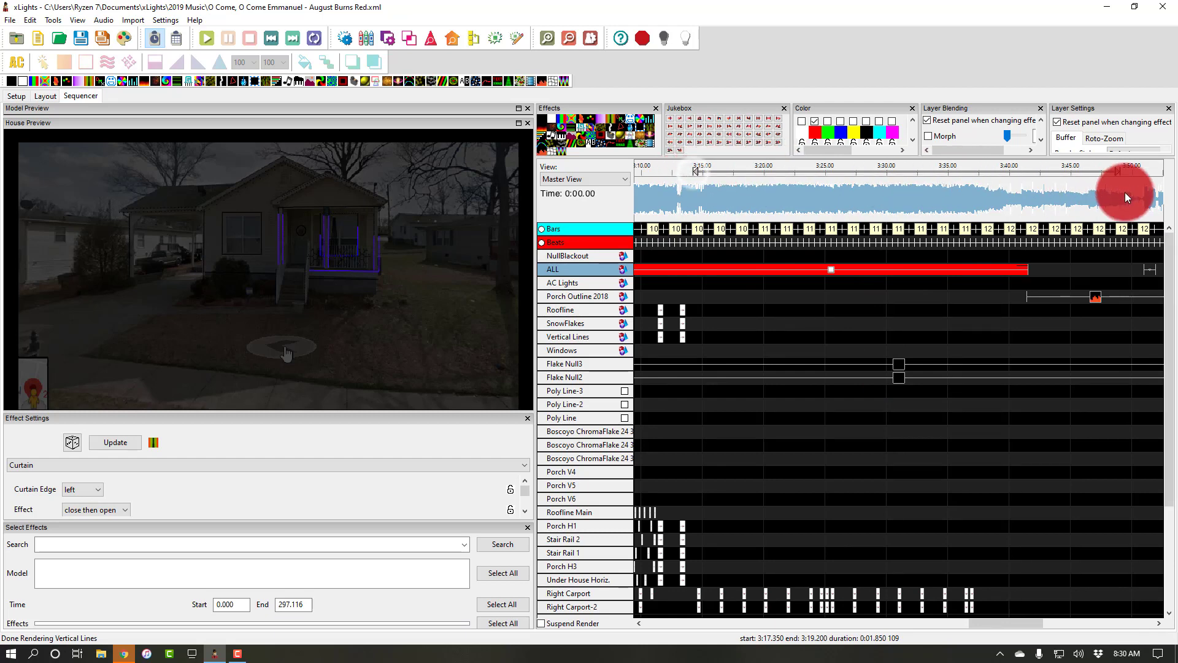
pyautogui.click(1029, 195)
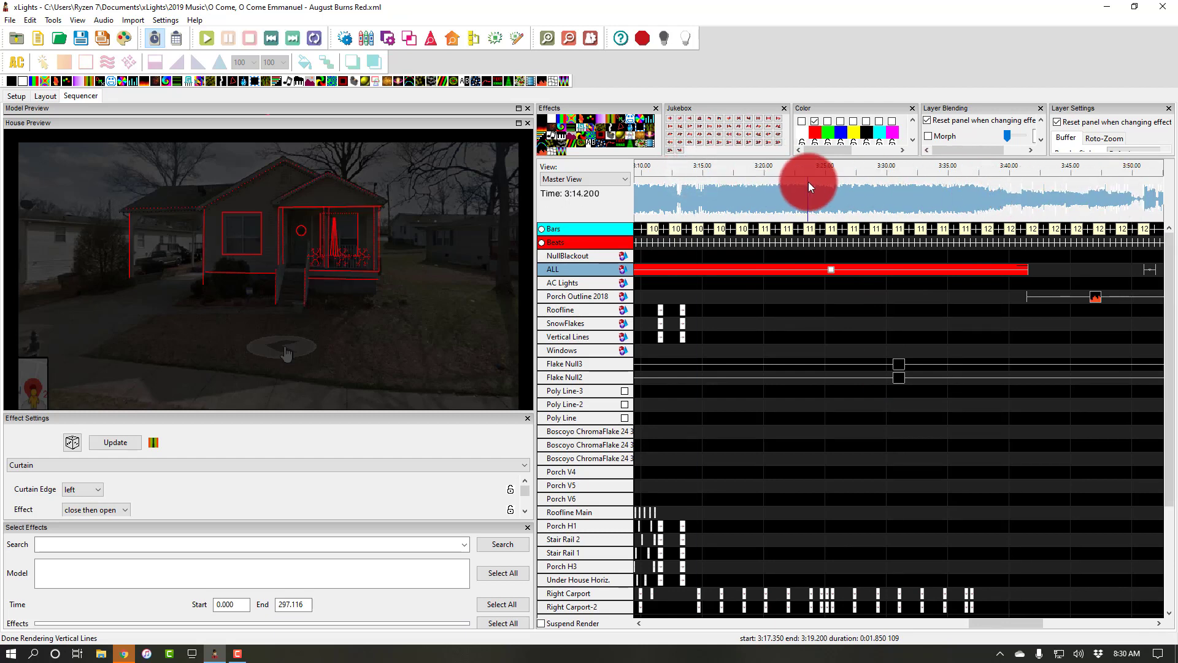